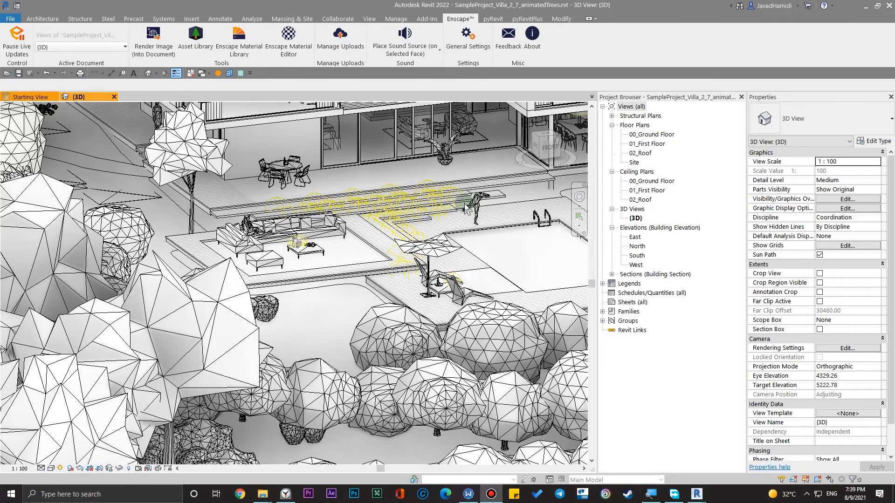
- Open the Enscape Material Editor over the 3D view and look through its list of project materials
scroll(455, 271, up, 4)
scroll(512, 227, down, 1)
middle_drag(511, 227, 409, 321)
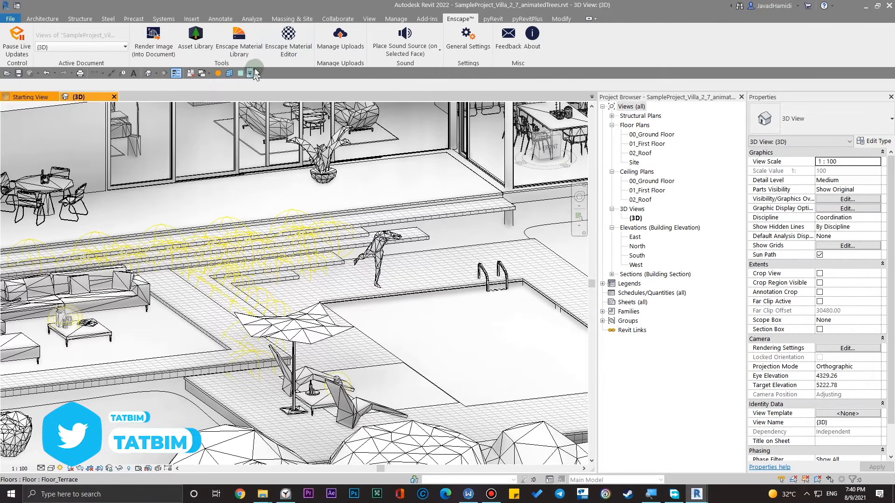
click(301, 51)
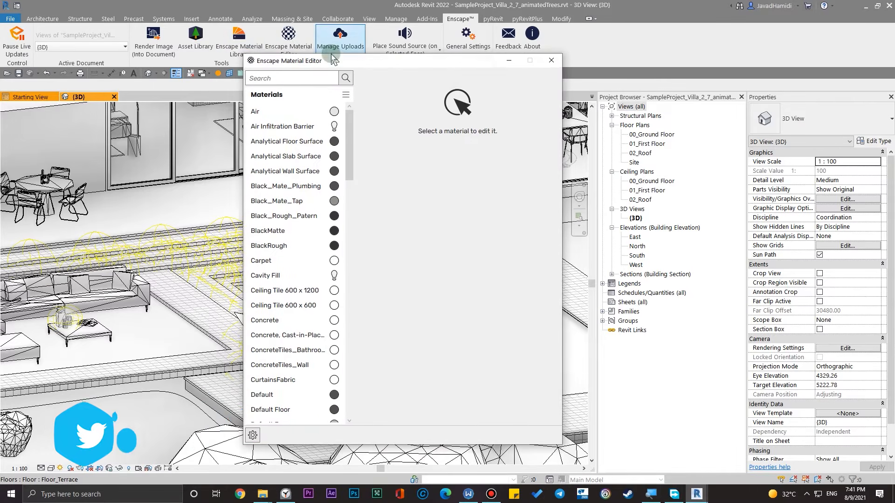
drag(332, 56, 375, 61)
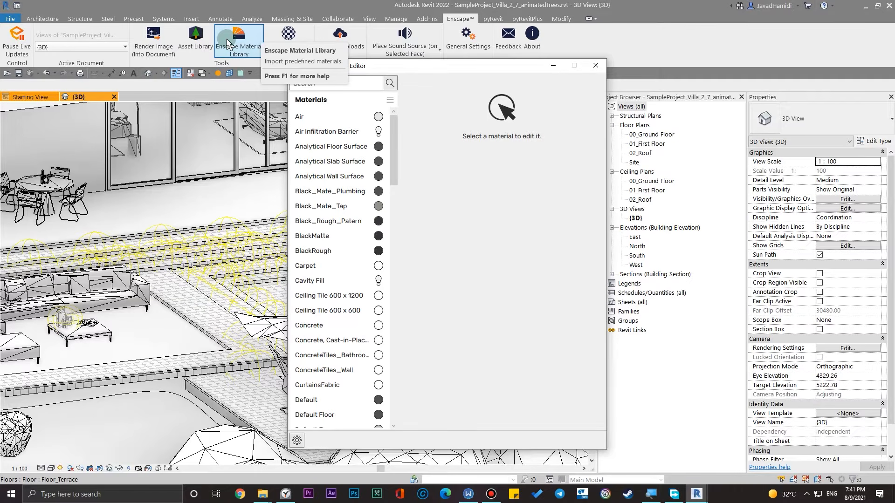
drag(431, 71, 452, 70)
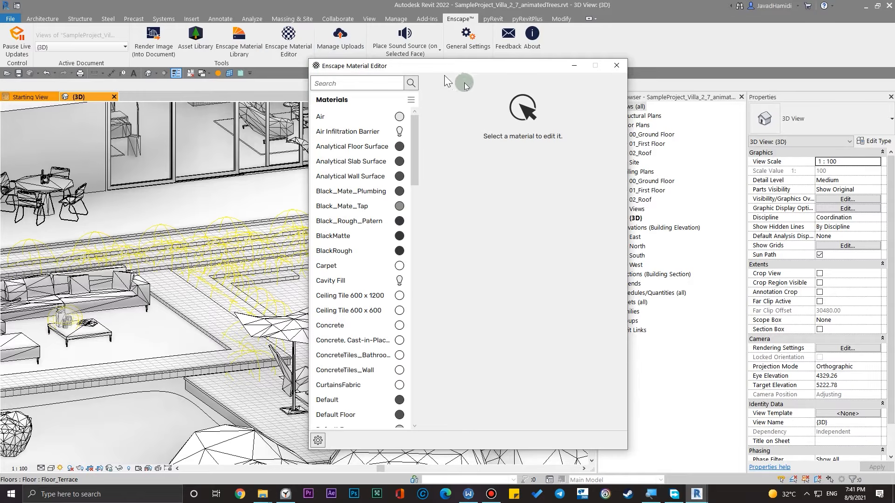
drag(462, 75, 411, 62)
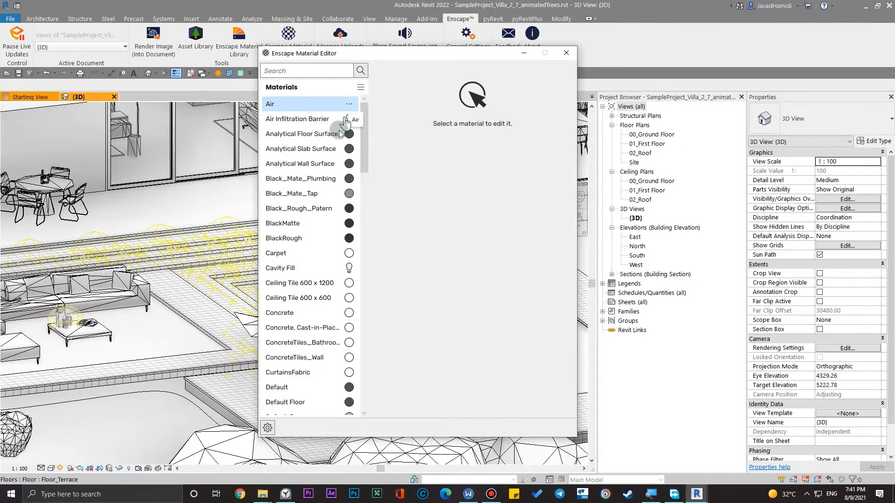
scroll(324, 218, down, 1)
scroll(325, 217, down, 8)
scroll(322, 233, up, 10)
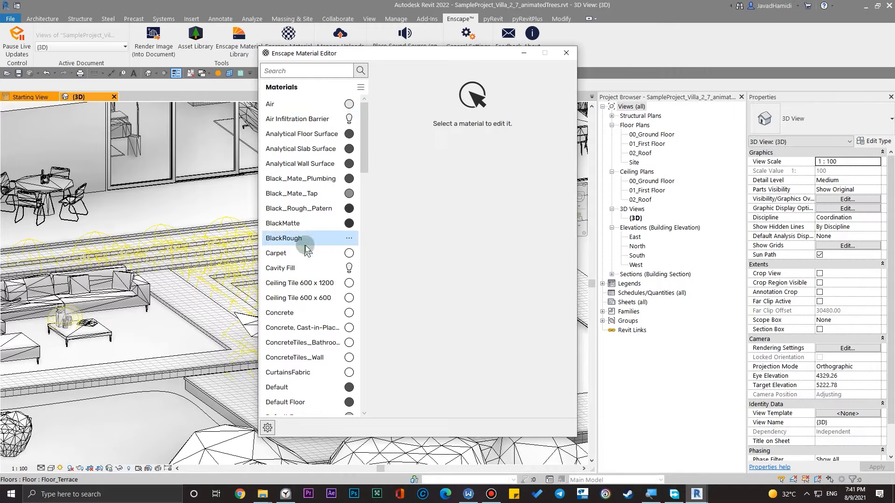
- Examine the Air material's settings and the material types it can be given in Enscape
click(320, 103)
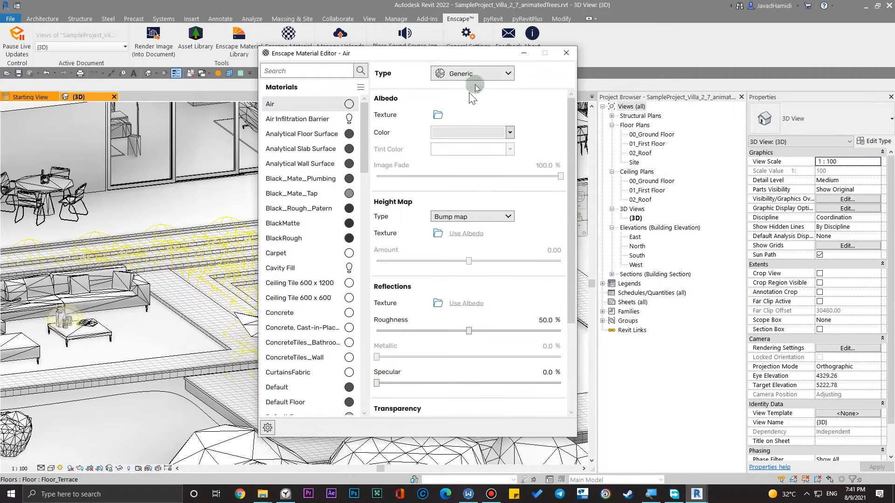
click(478, 73)
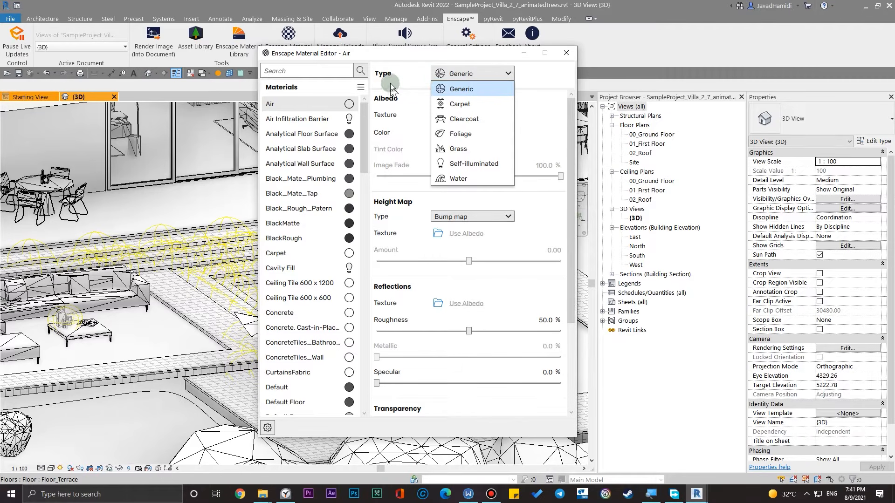
mouse_move(387, 79)
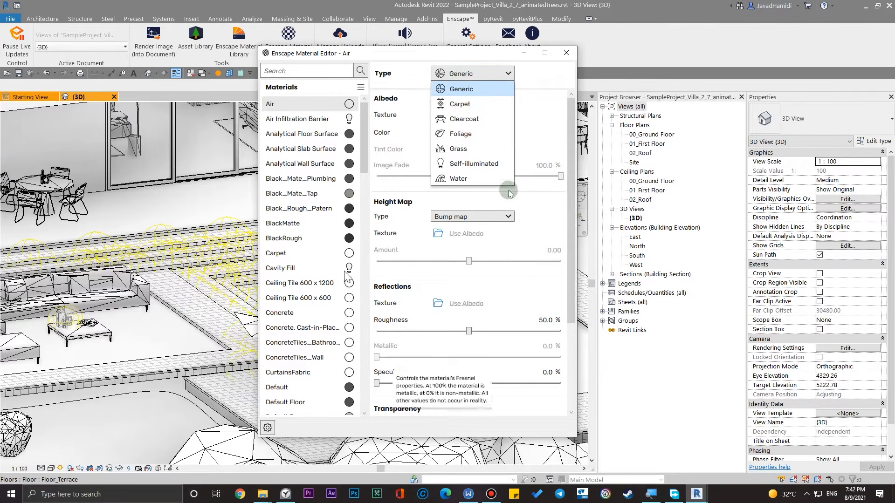
click(382, 84)
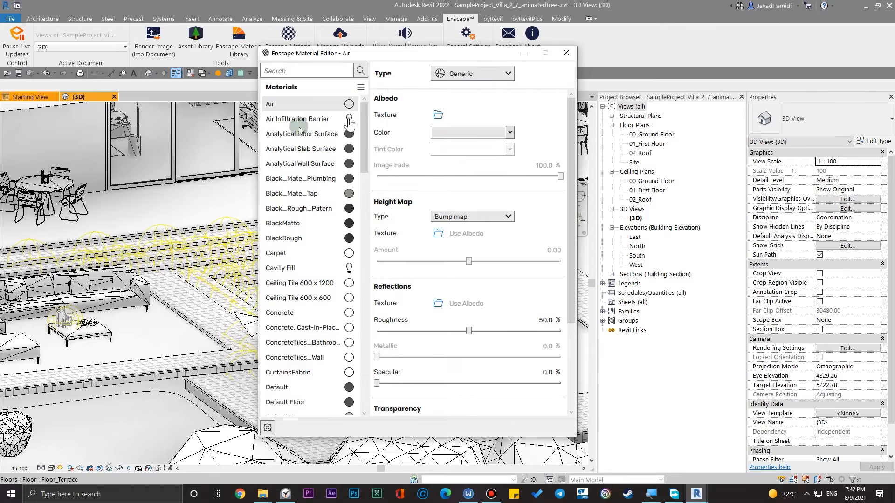
- Examine the Air Infiltration Barrier material, look through the remaining materials and close the Enscape Material Editor
click(320, 122)
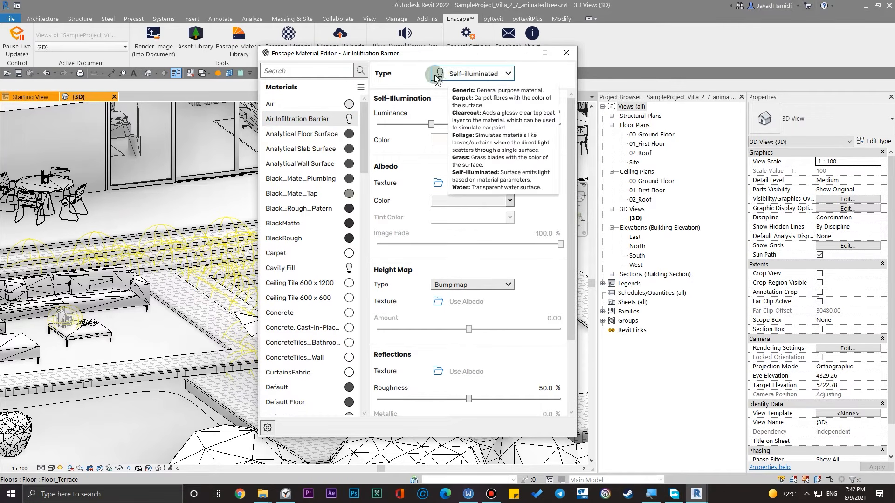
scroll(319, 259, down, 10)
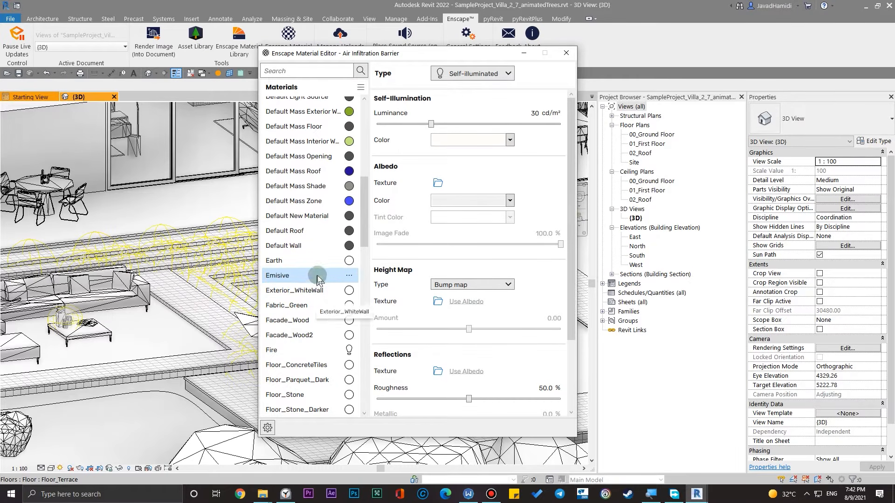
scroll(330, 276, down, 9)
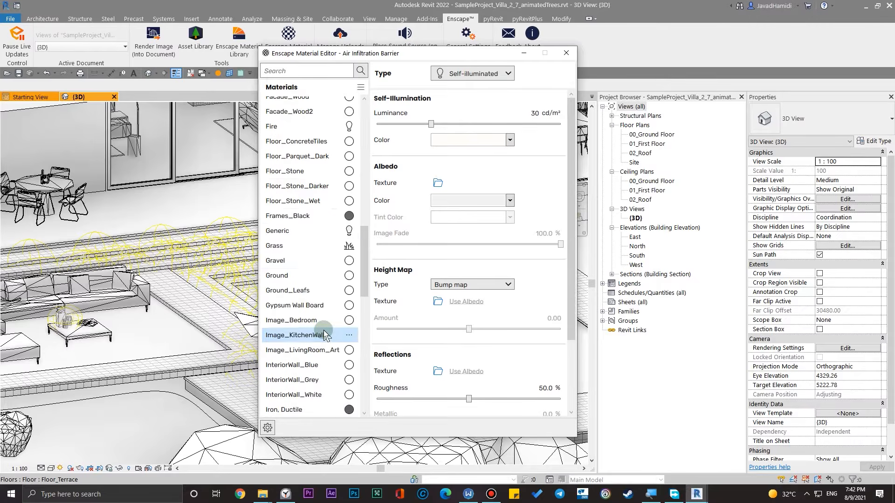
scroll(321, 327, up, 10)
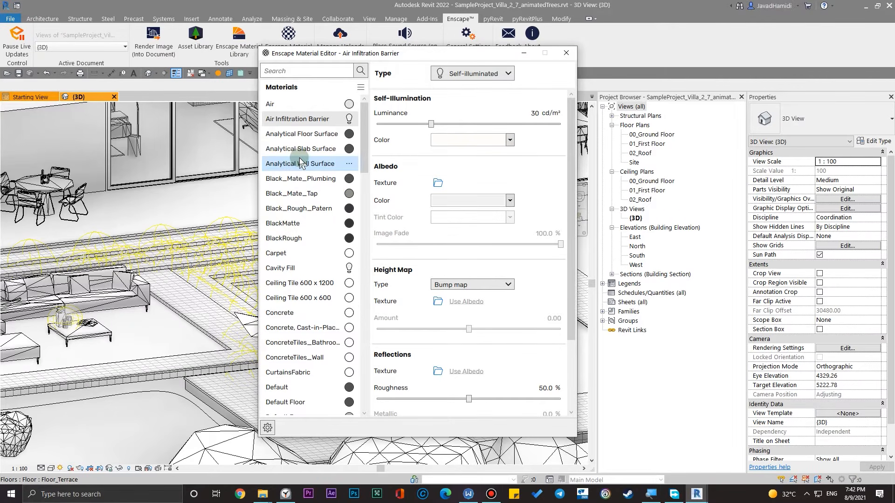
scroll(317, 261, down, 5)
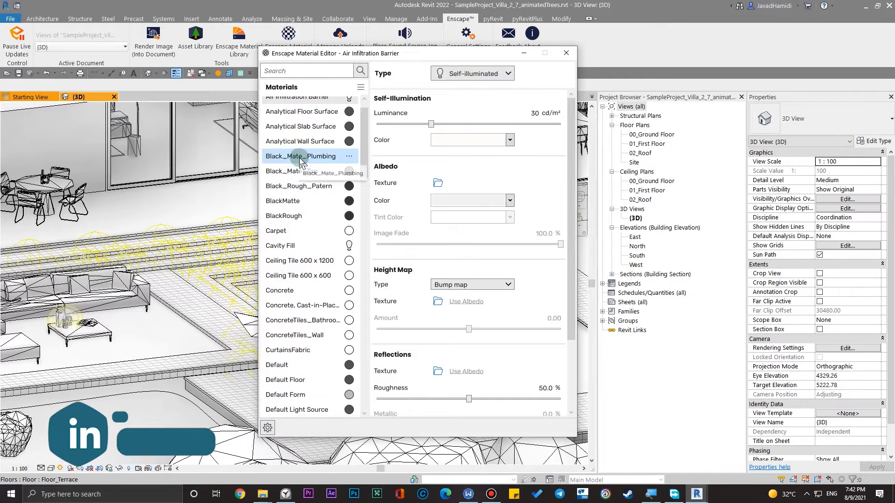
scroll(329, 339, down, 4)
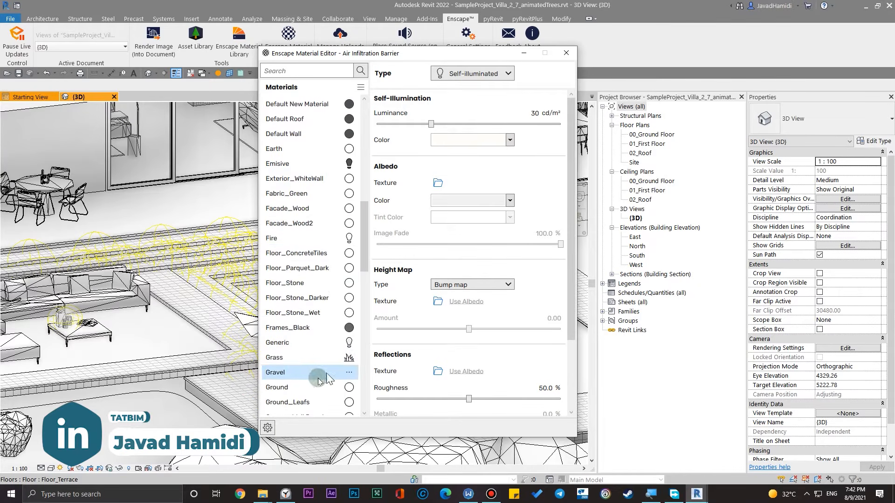
click(566, 54)
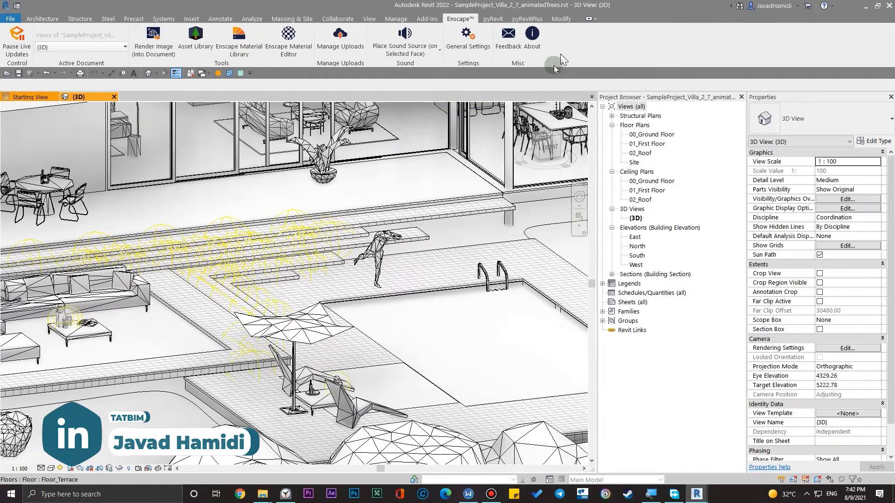
- Open the project's Material Browser and create a new material
click(394, 20)
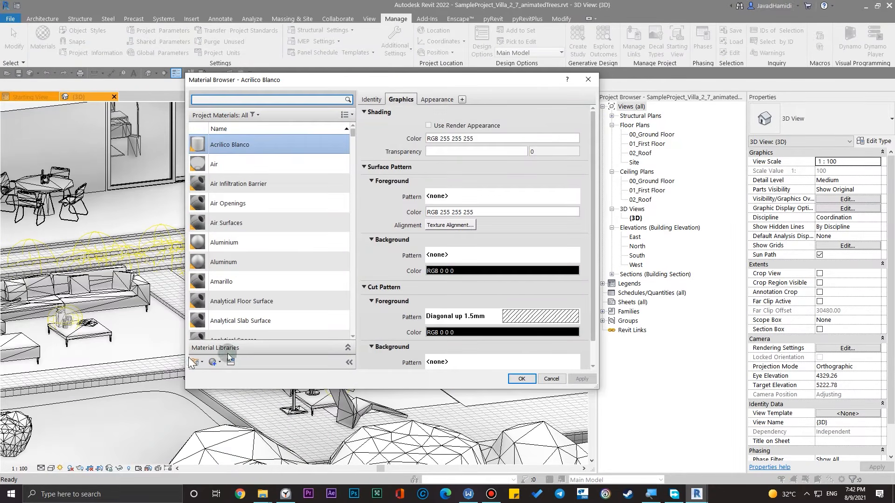
click(218, 363)
click(251, 371)
- Rename the new material as TAT-TEST
right_click(254, 231)
click(283, 261)
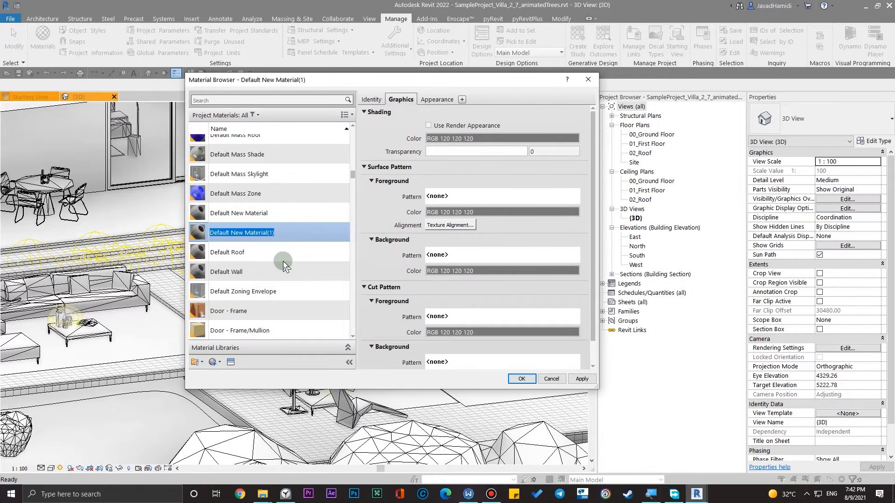
text(taqt)
key(BackSpace)
key(BackSpace)
key(BackSpace)
key(BackSpace)
text(TAT)
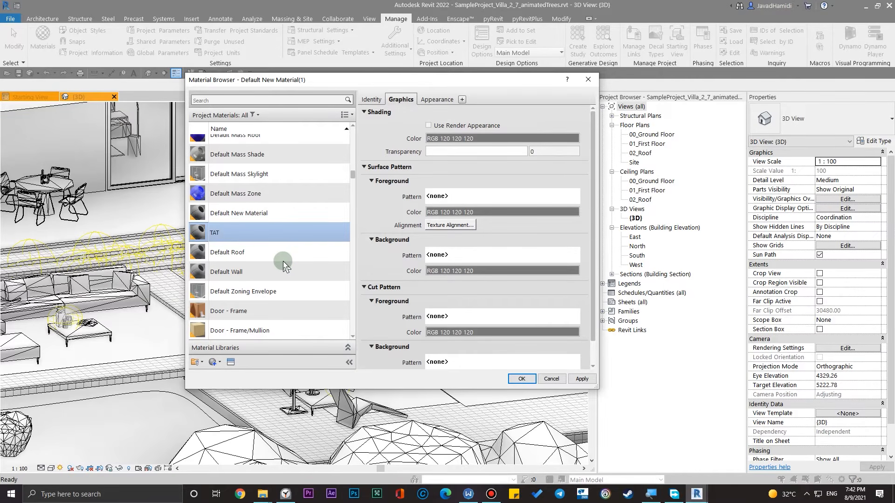
text(-TEST)
click(377, 127)
- Examine the new material's identity, graphics and appearance properties, and close the Material Browser without saving
click(374, 100)
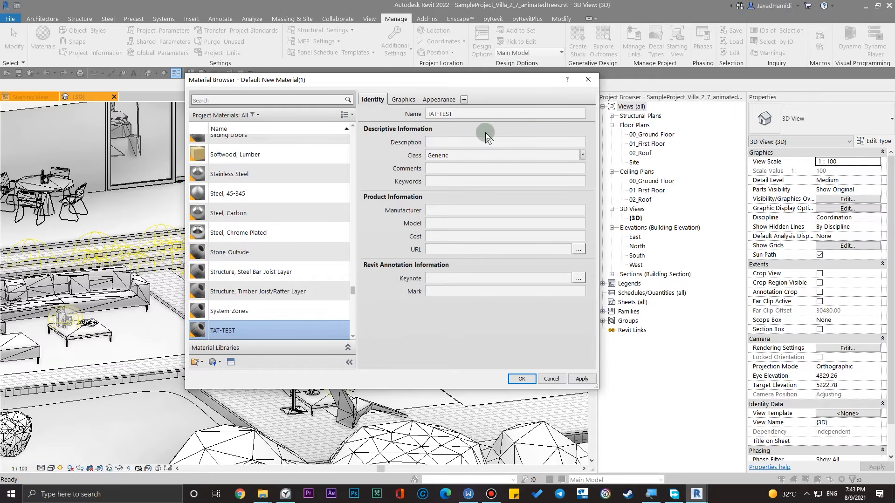
drag(499, 85, 433, 148)
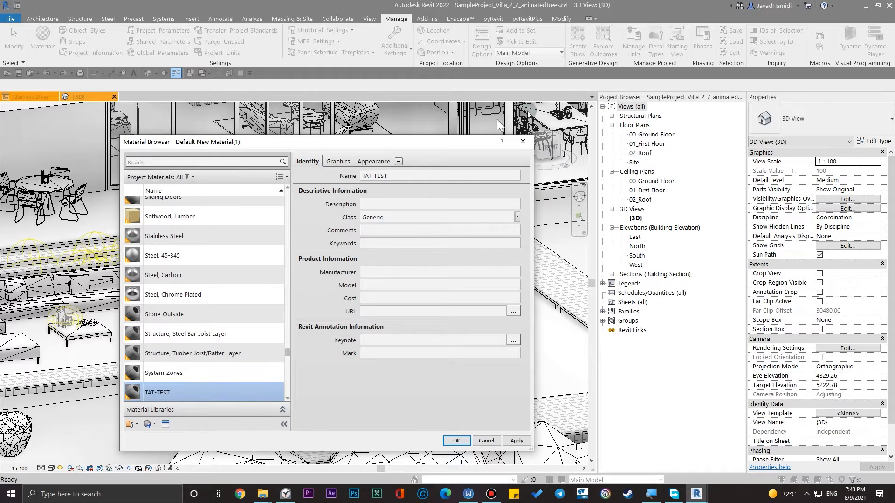
click(338, 161)
drag(365, 149, 352, 97)
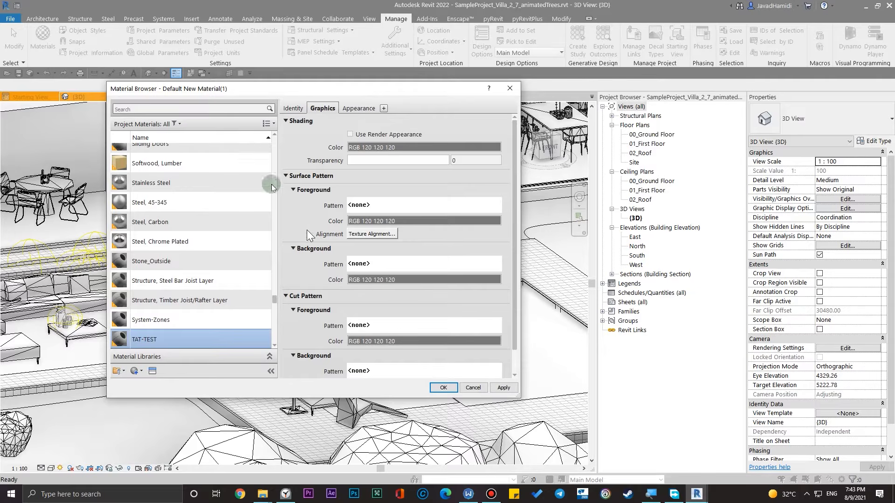
click(360, 111)
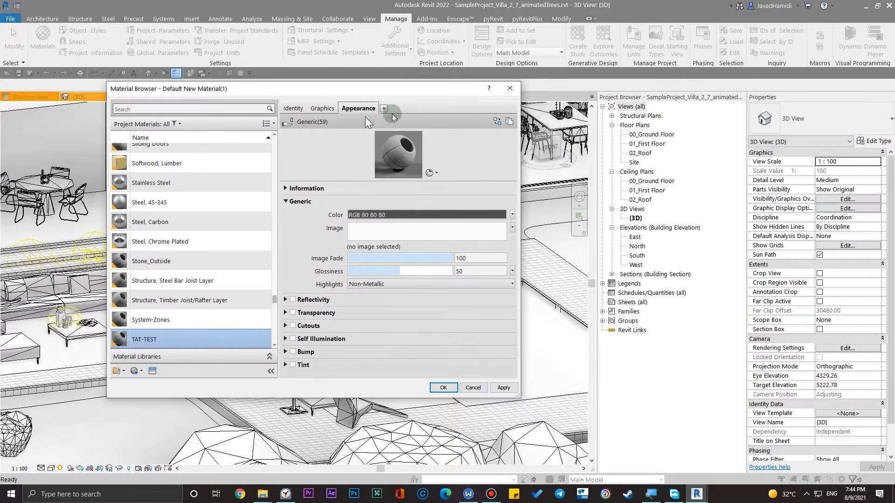
click(509, 89)
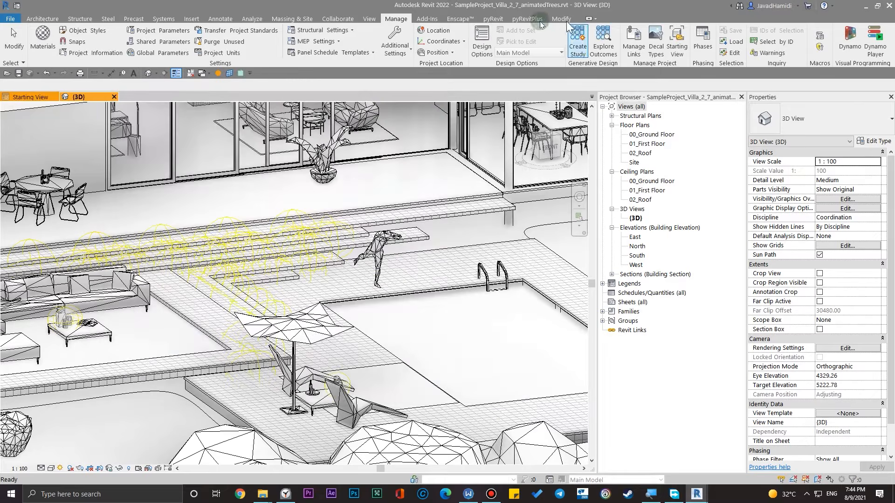
- Search the Enscape Material Editor for materials named TAT, and close the editor
click(454, 19)
click(300, 63)
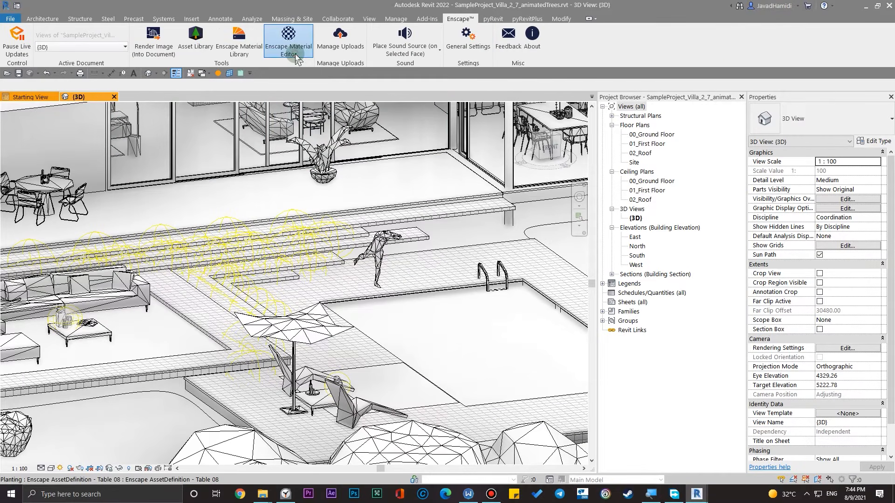
drag(373, 53, 383, 76)
click(302, 93)
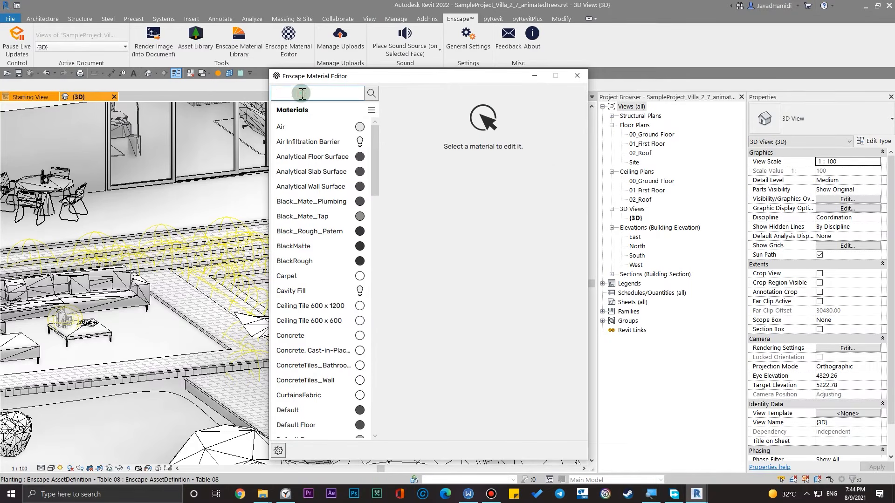
text(TAT)
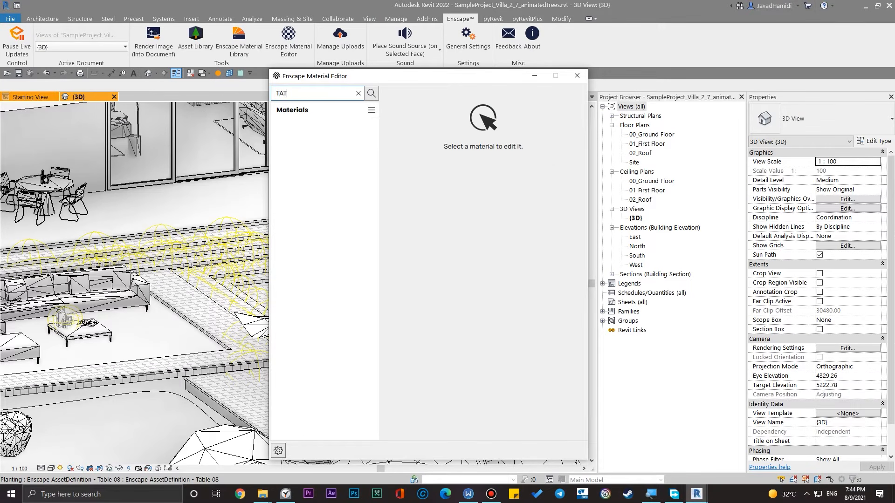
key(BackSpace)
key(BackSpace)
key(BackSpace)
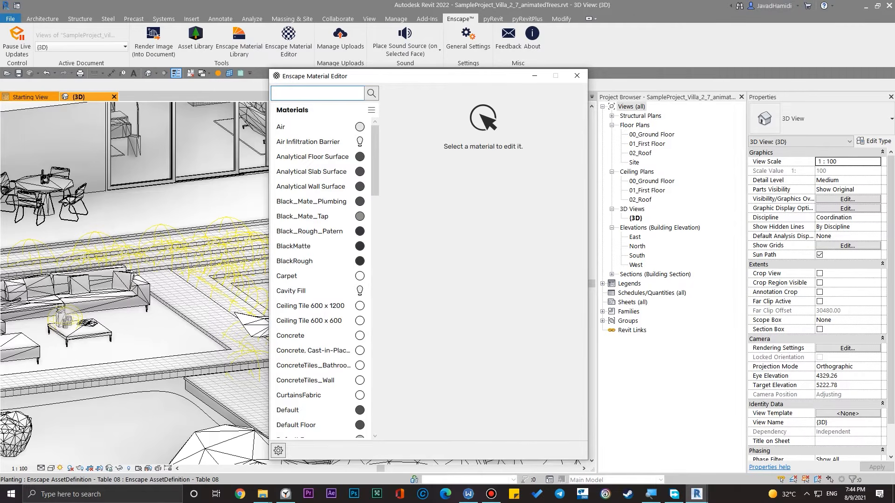
text(TAT)
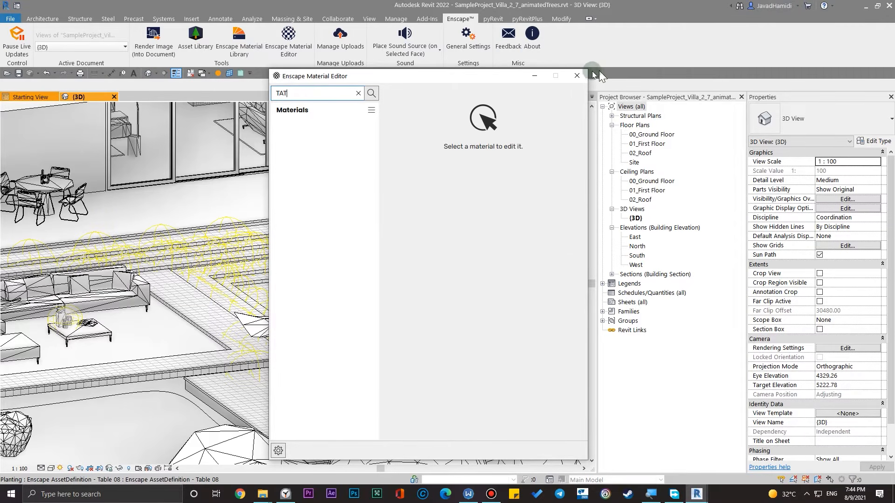
click(576, 77)
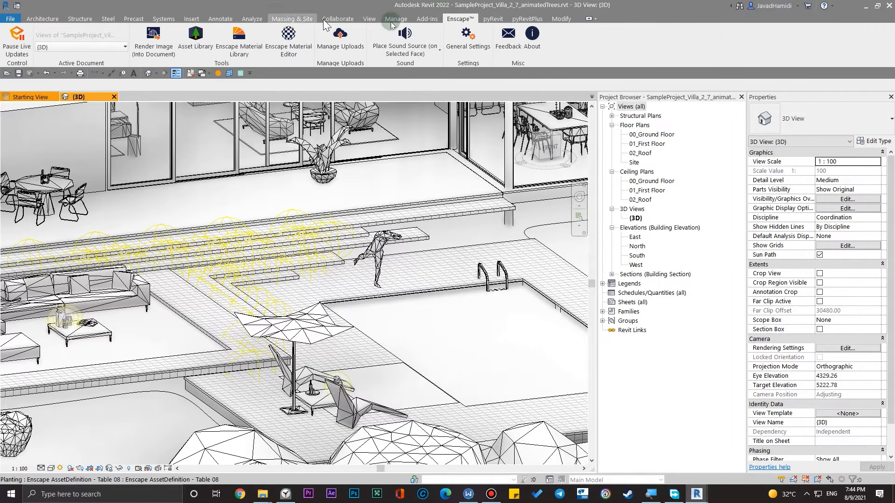
- Create a new material in the project's Material Browser, name it TAT, and save it
click(403, 22)
click(43, 40)
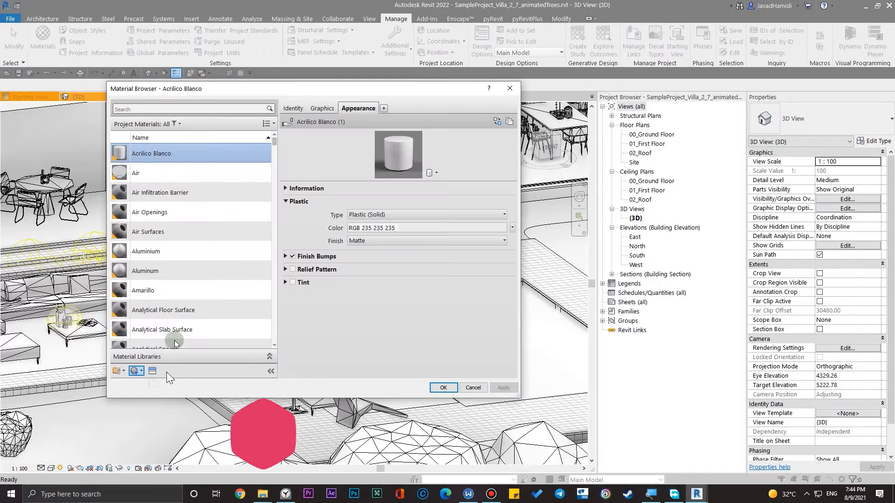
right_click(164, 245)
click(200, 272)
text(TAT)
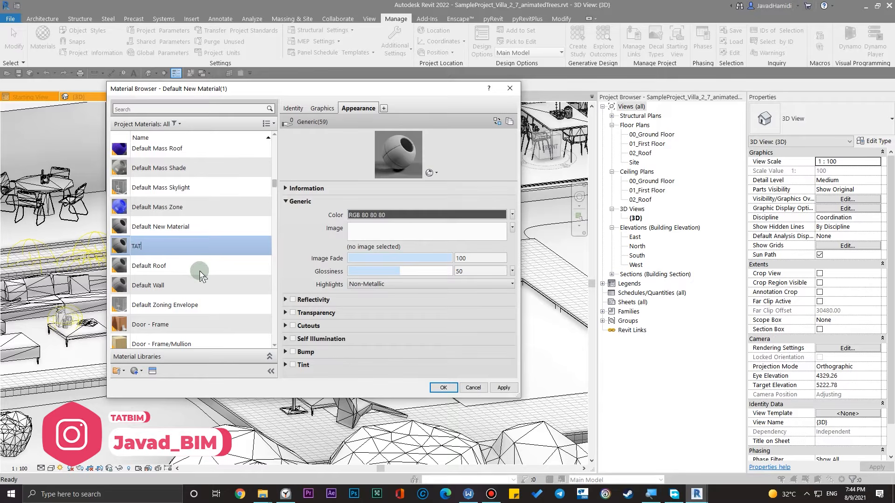
key(Return)
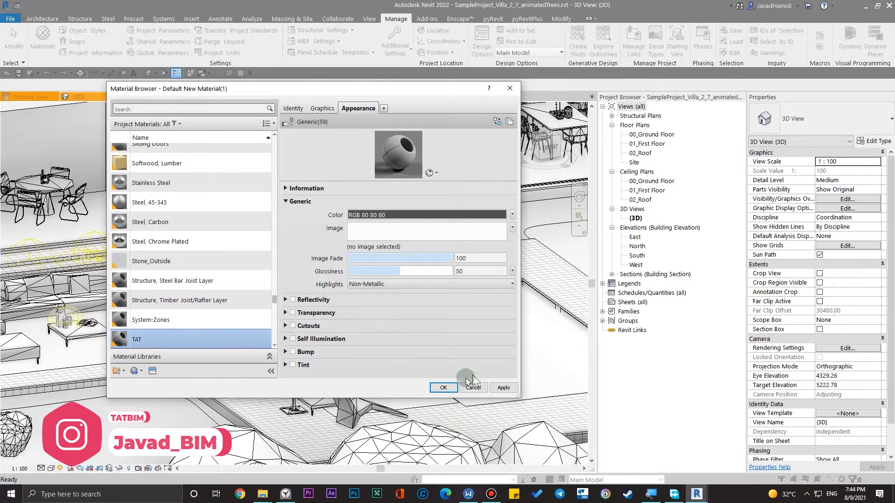
click(444, 387)
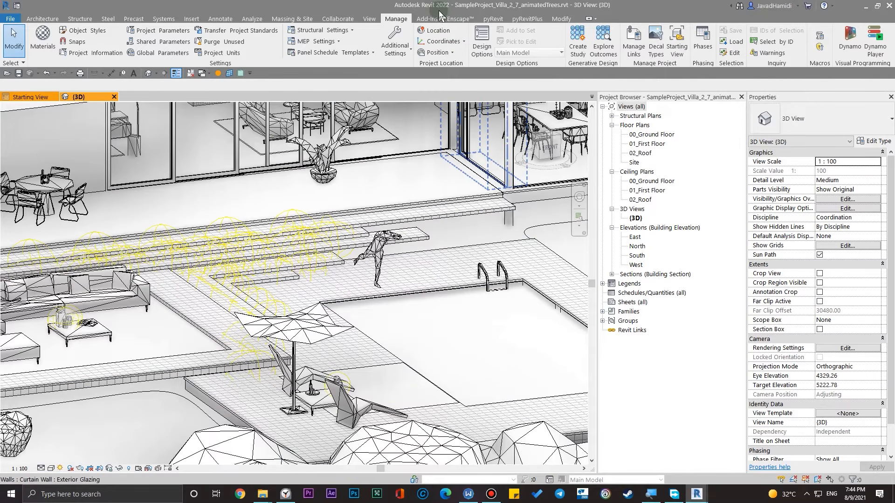
- Find the TAT material in the Enscape Material Editor, open it, and examine the available material types
click(464, 19)
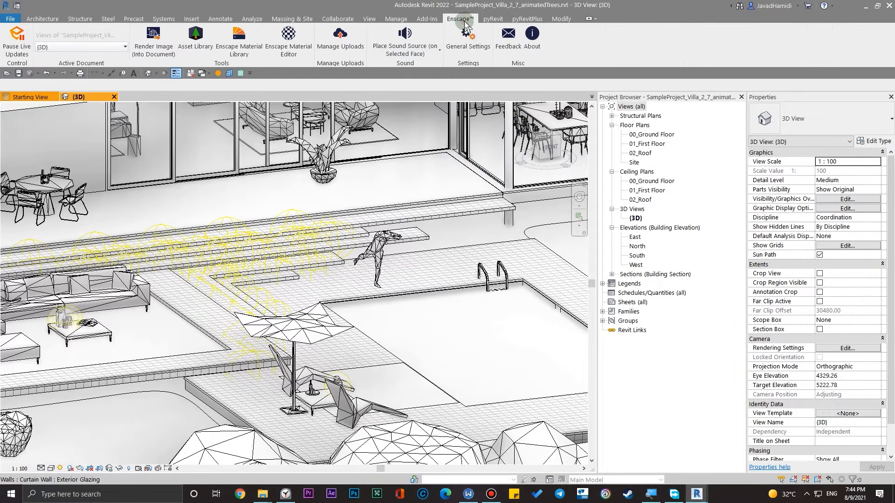
click(289, 40)
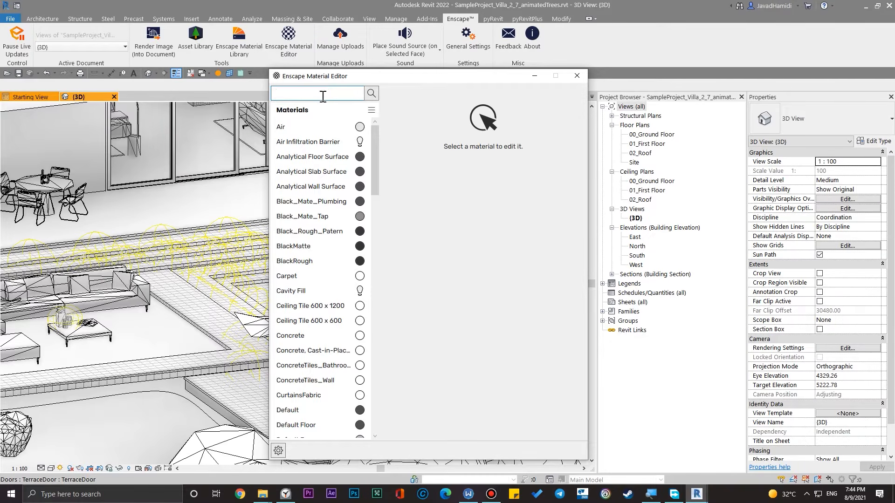
text(TAT)
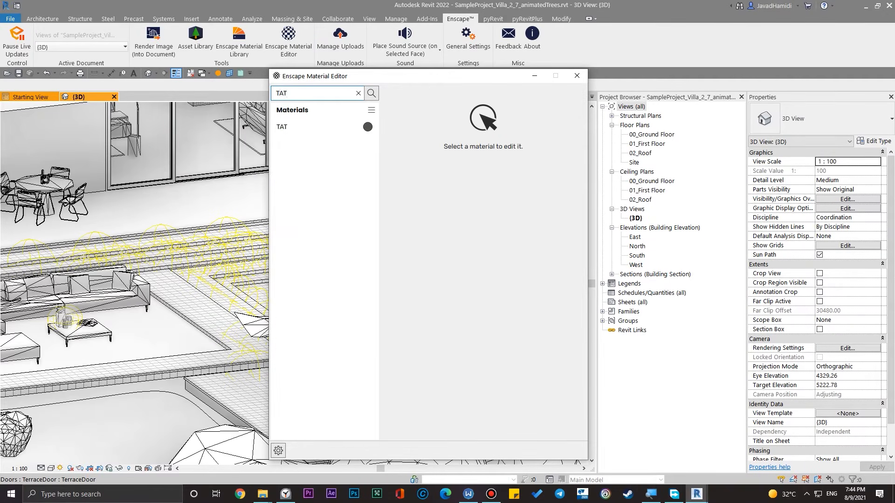
click(340, 129)
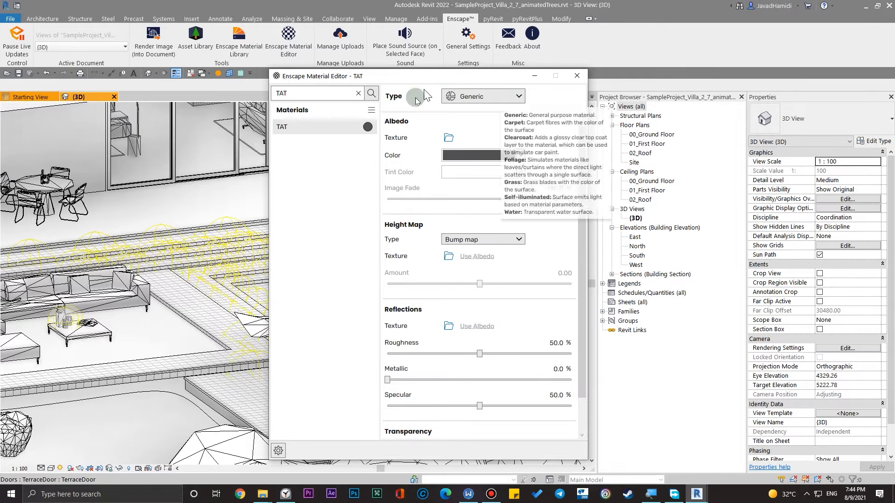
click(477, 99)
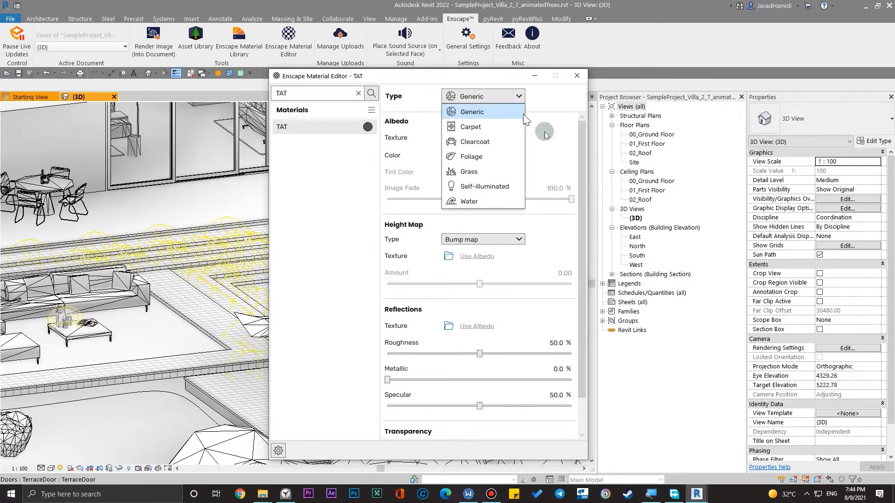
click(405, 153)
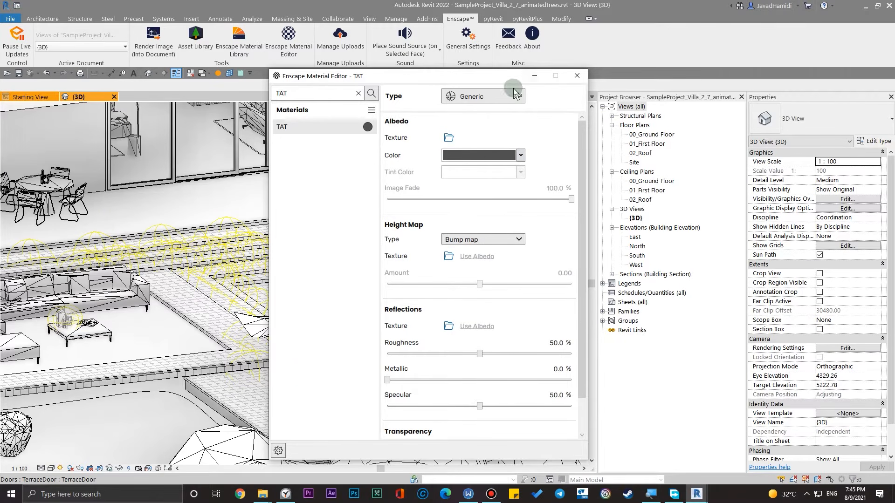
- Compare TAT's Enscape settings with its appearance properties in Revit's Material Browser, and close both windows
drag(507, 84, 465, 40)
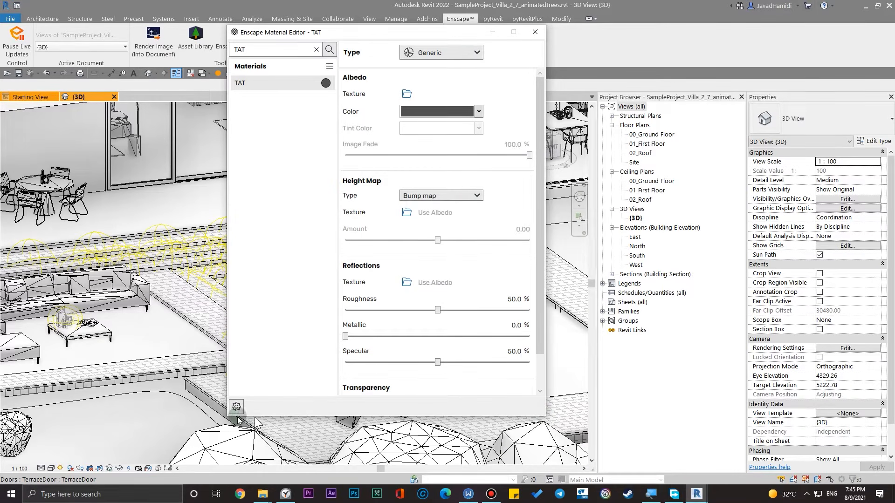
drag(375, 35, 582, 79)
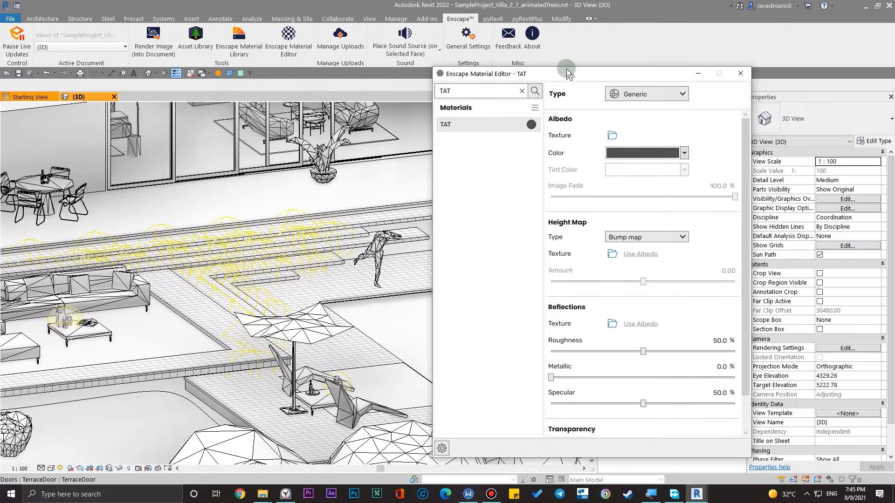
click(389, 18)
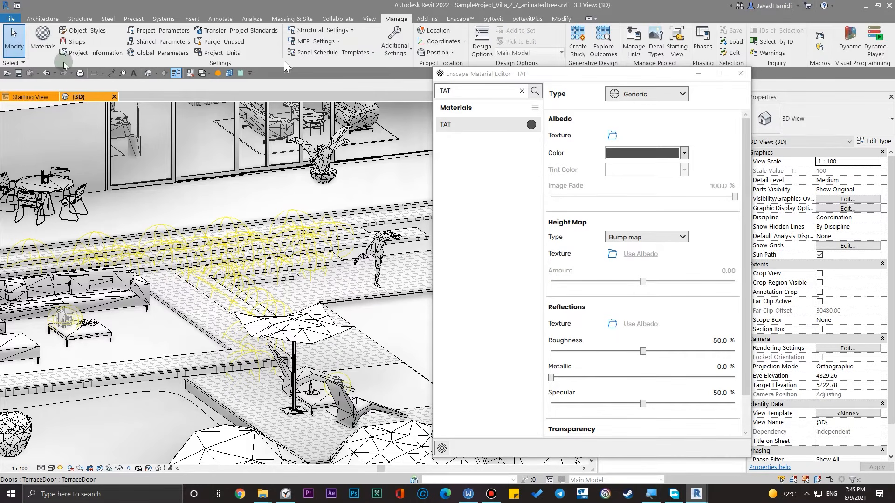
click(51, 56)
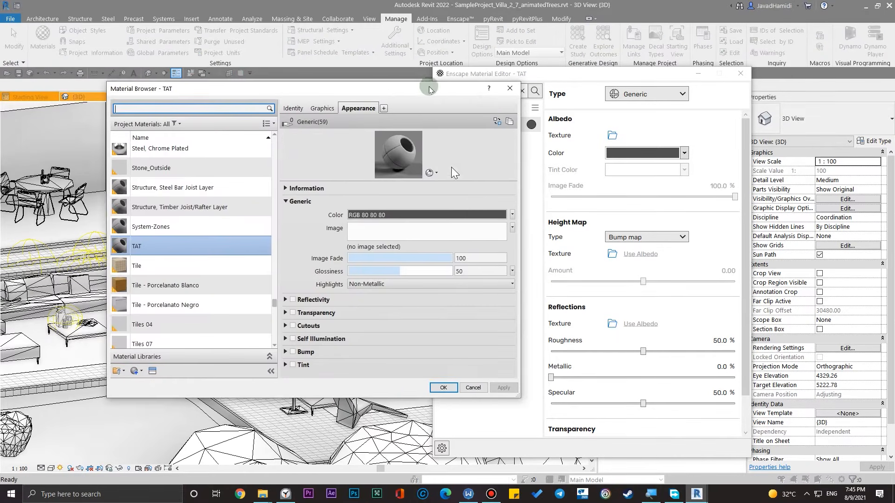
drag(419, 89, 357, 76)
click(528, 181)
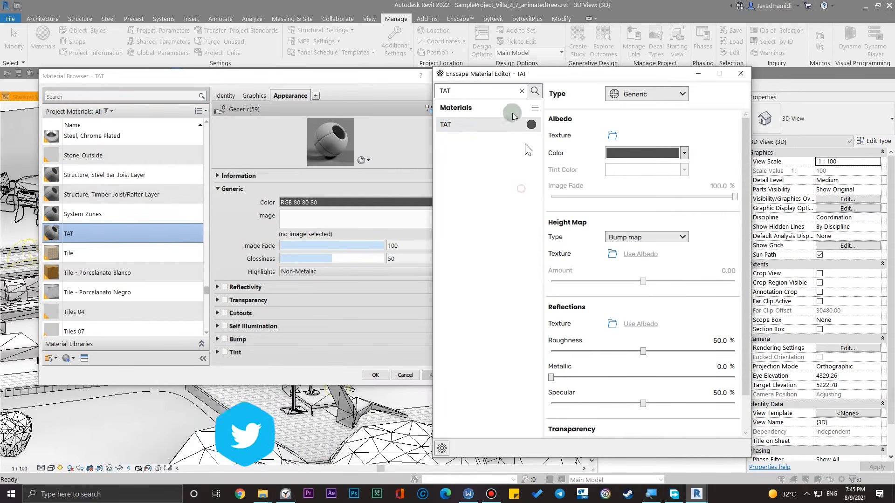
drag(489, 76, 523, 76)
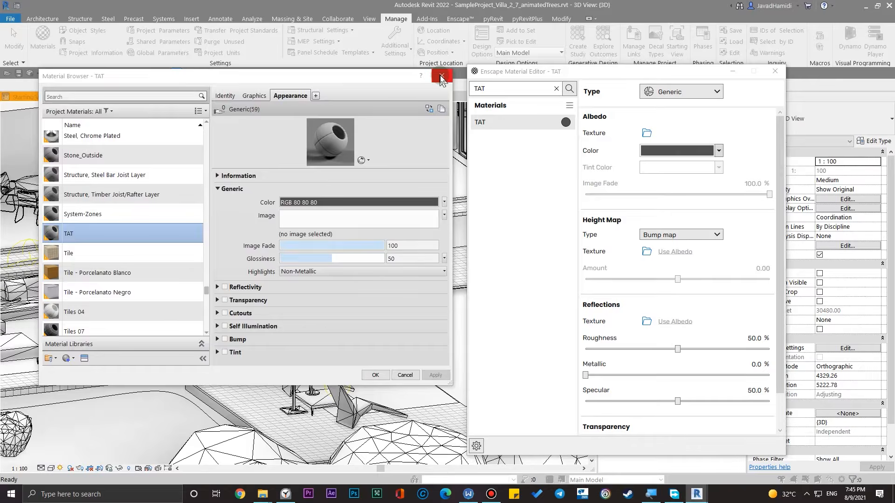
click(442, 77)
drag(608, 77, 389, 55)
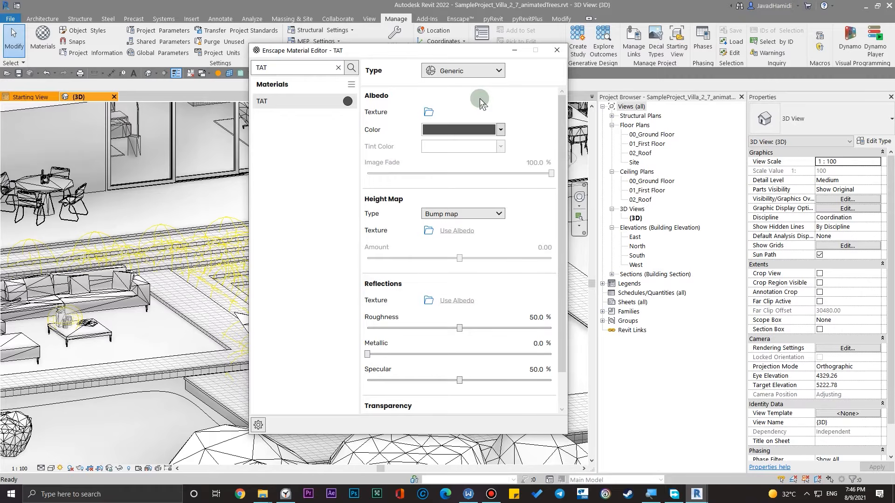
key(Escape)
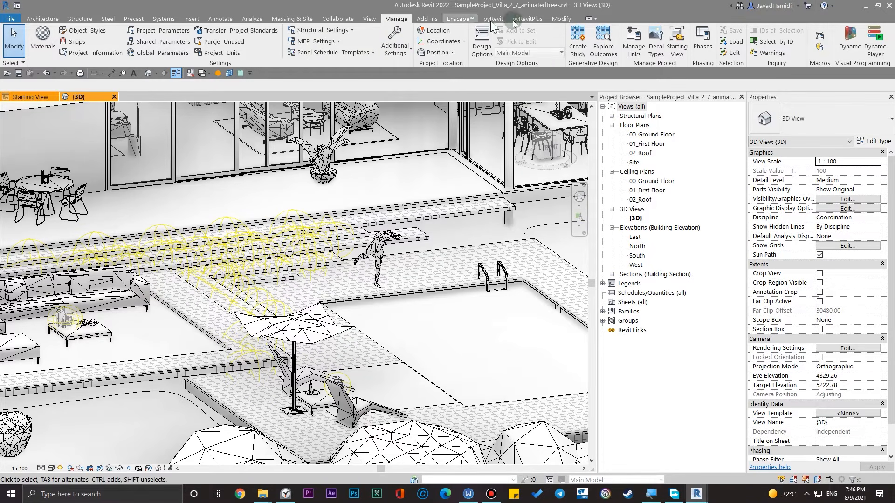
- Copy the Carpet_Edge material name from the type properties of the carpet beneath the living-room sofas, and close the properties
click(460, 19)
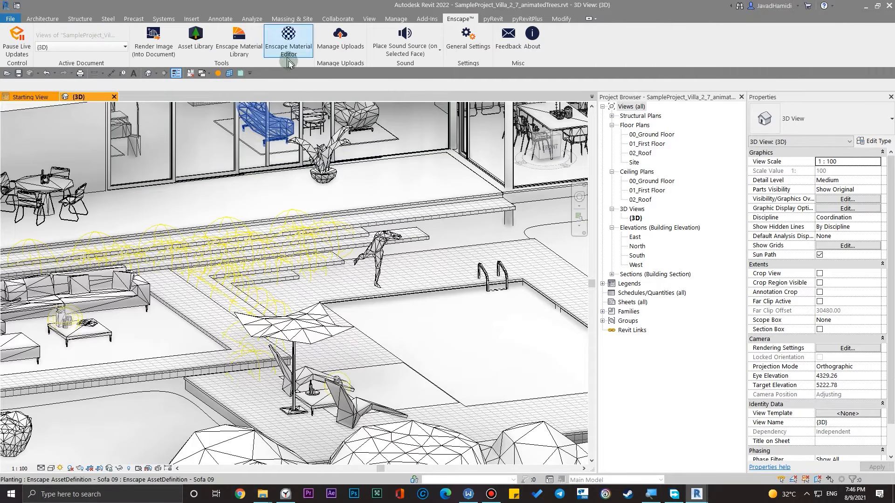
scroll(350, 214, down, 5)
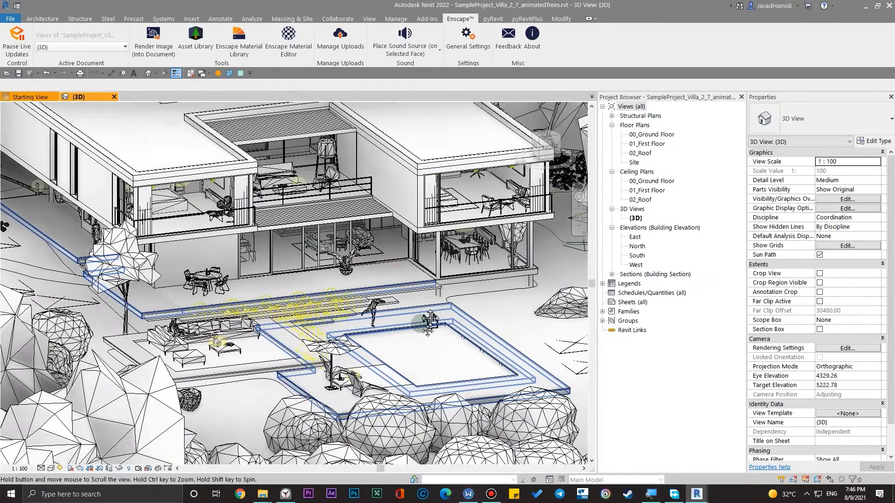
scroll(368, 261, up, 6)
scroll(390, 413, up, 4)
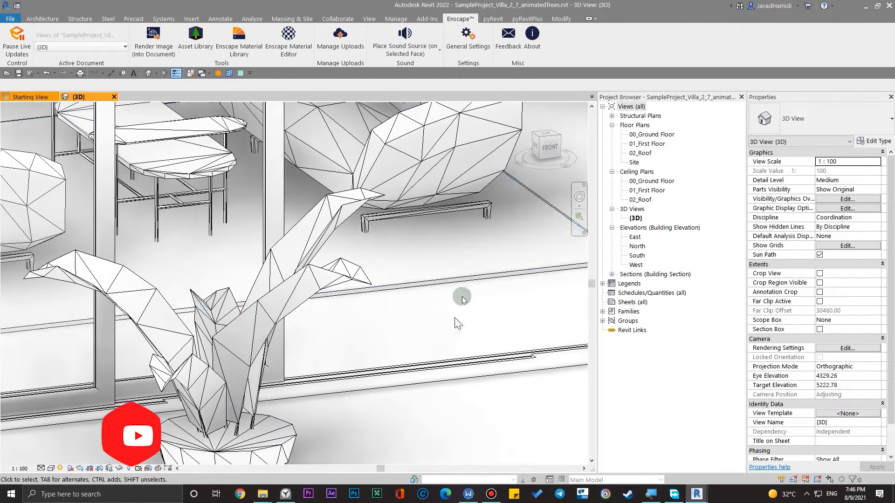
click(456, 284)
scroll(471, 383, down, 3)
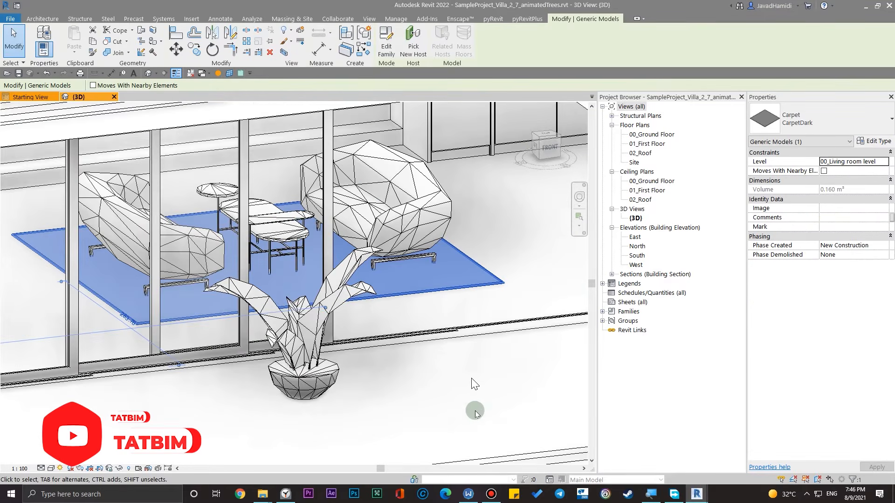
shift+middle_drag(444, 421, 464, 377)
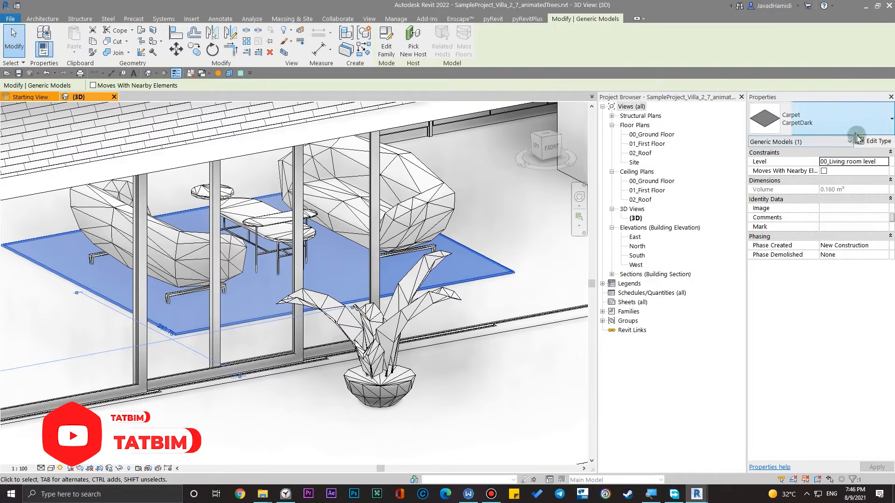
click(875, 142)
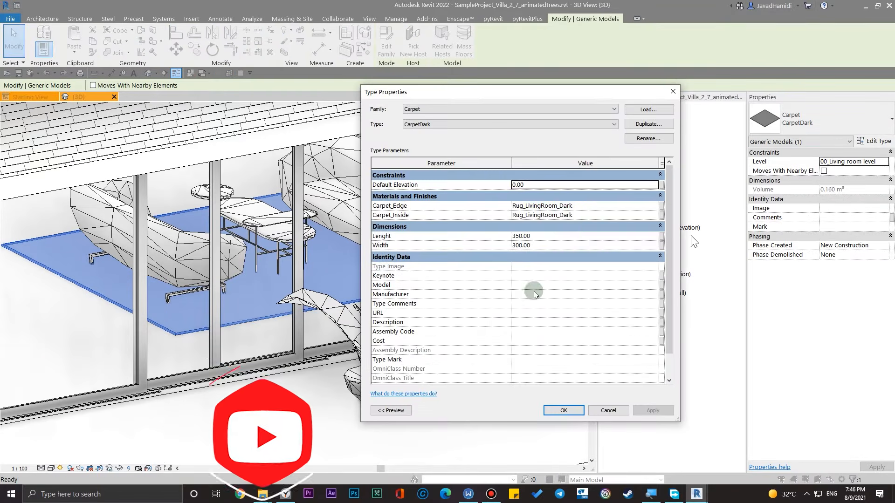
click(591, 206)
click(546, 207)
key(ctrl+c)
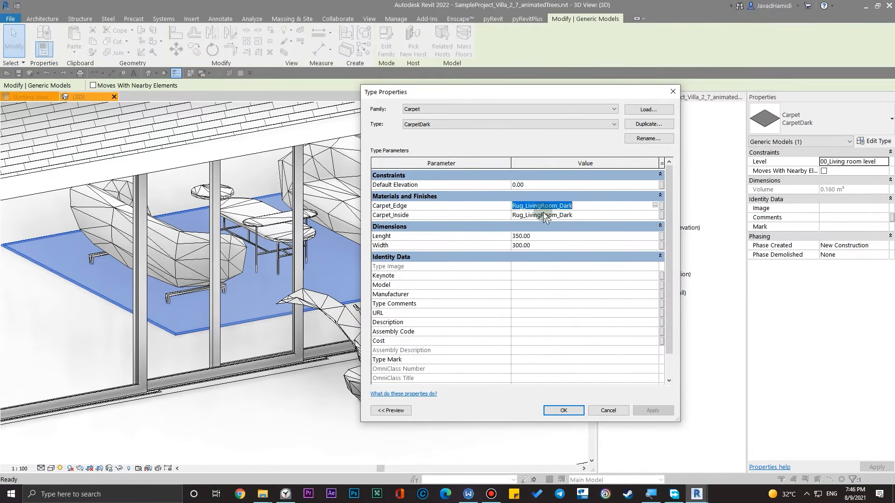
click(563, 410)
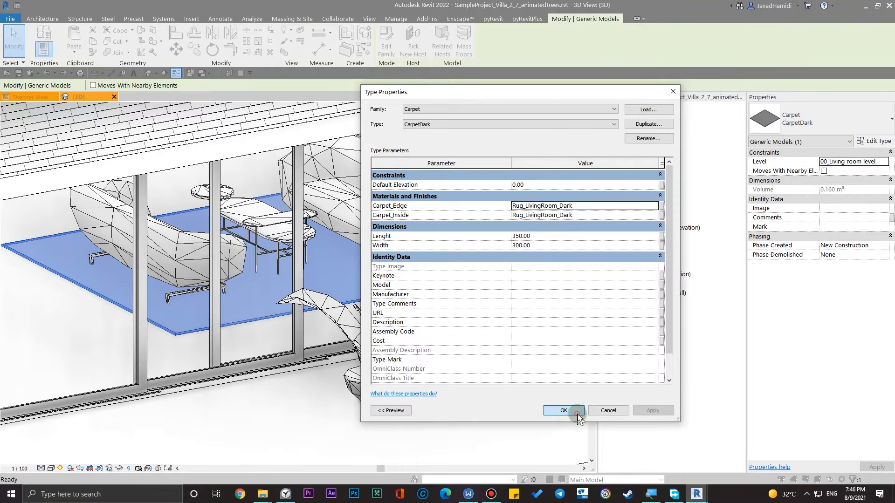
- Deselect the carpet, find the copied name Rug_LivingRoom_Dark in the Enscape Material Editor, and open that material
scroll(426, 193, down, 3)
shift+middle_drag(426, 193, 475, 114)
click(475, 114)
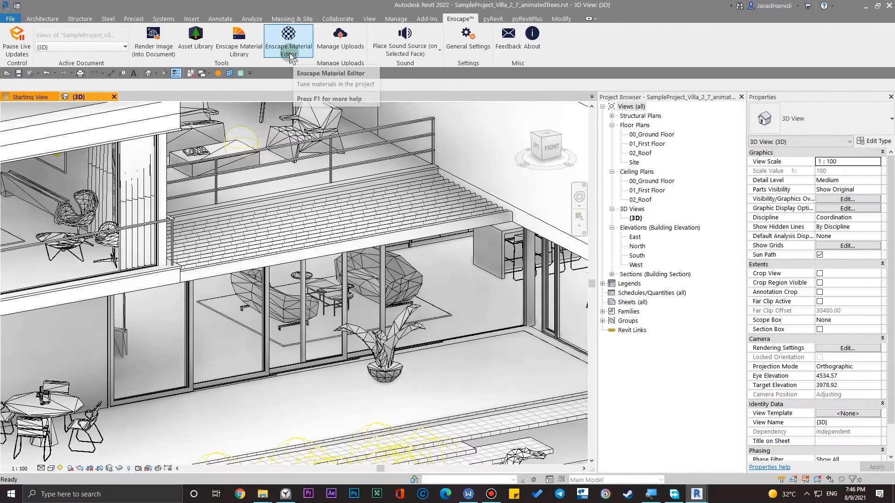
click(289, 51)
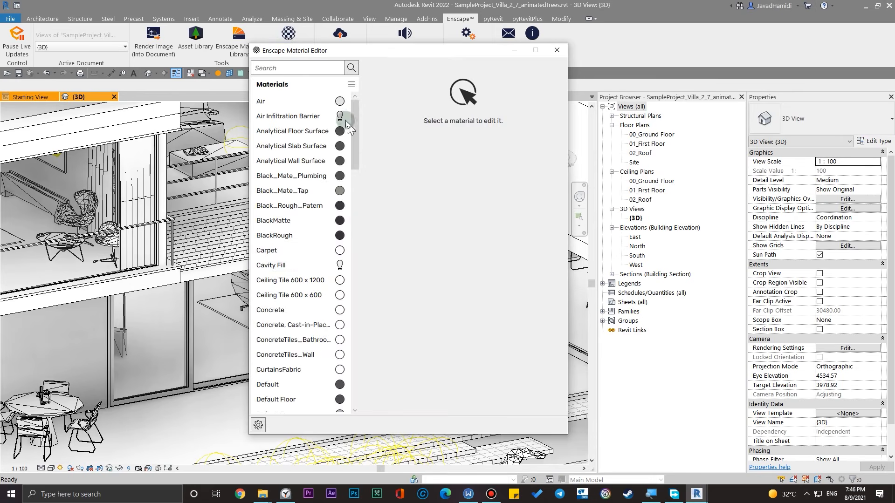
right_click(284, 70)
click(297, 112)
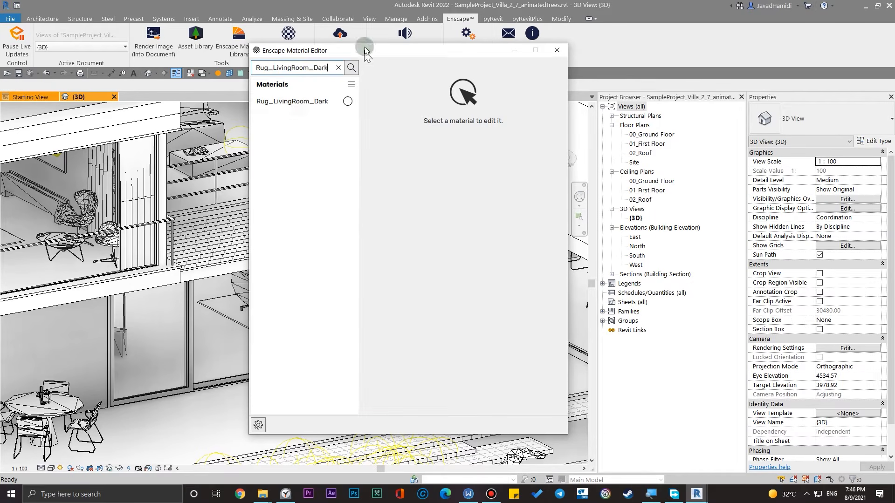
click(304, 100)
drag(435, 50, 482, 75)
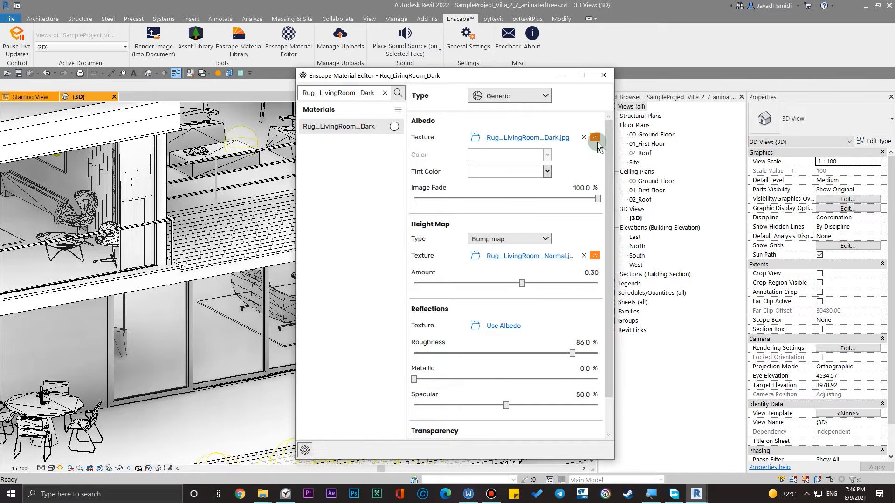
- Set the type of the Rug_LivingRoom_Dark material to Carpet
mouse_move(594, 144)
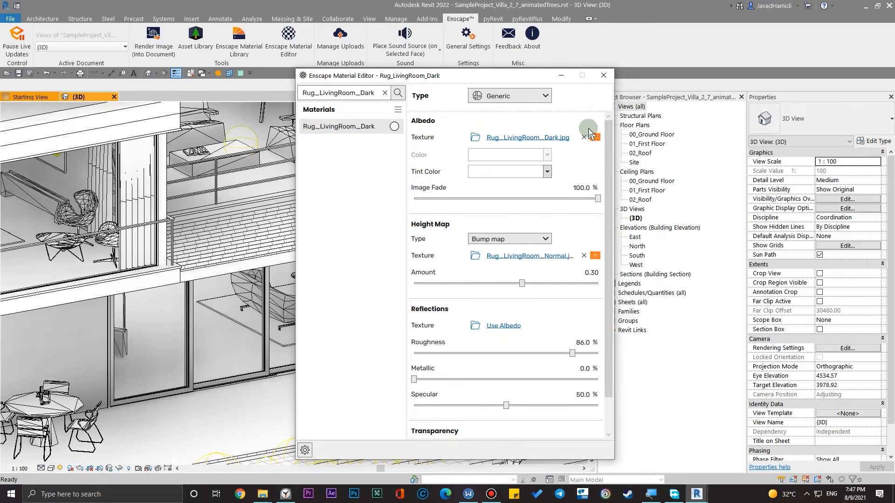
click(512, 96)
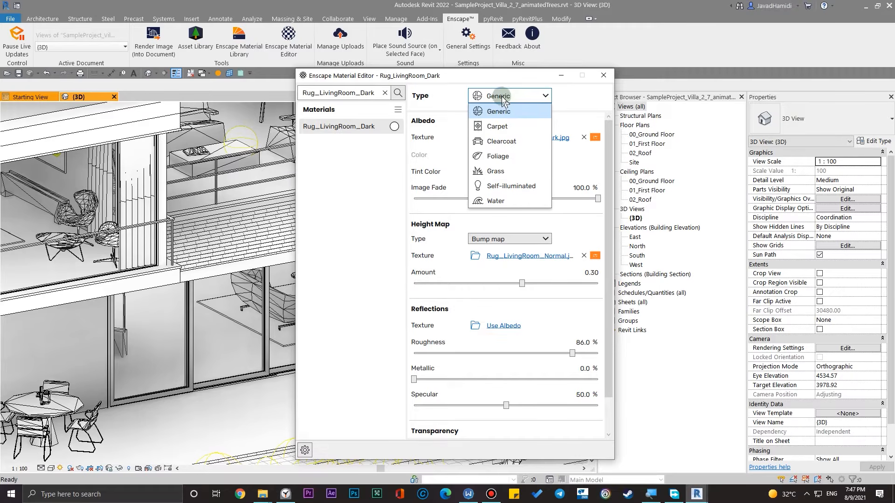
click(521, 132)
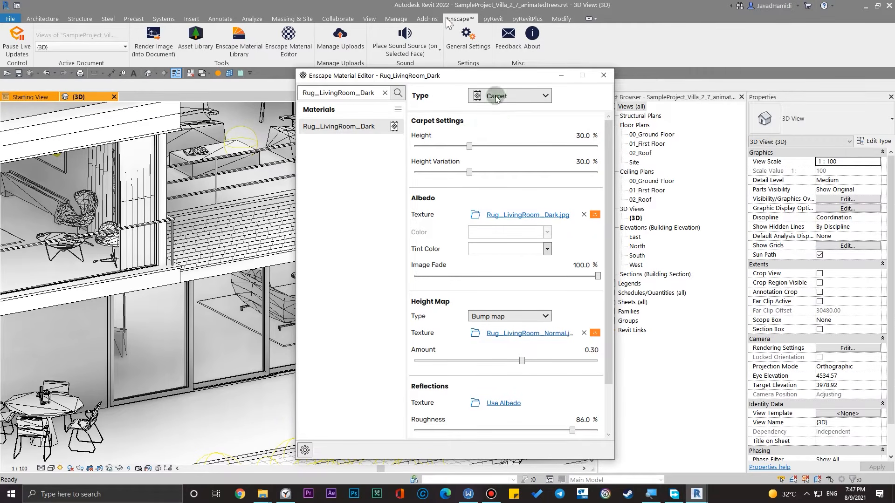
- Replace the rug material's albedo texture with 3D4DL.COM_Carpet.jpg from the CARPET TEXTURE folder
click(583, 215)
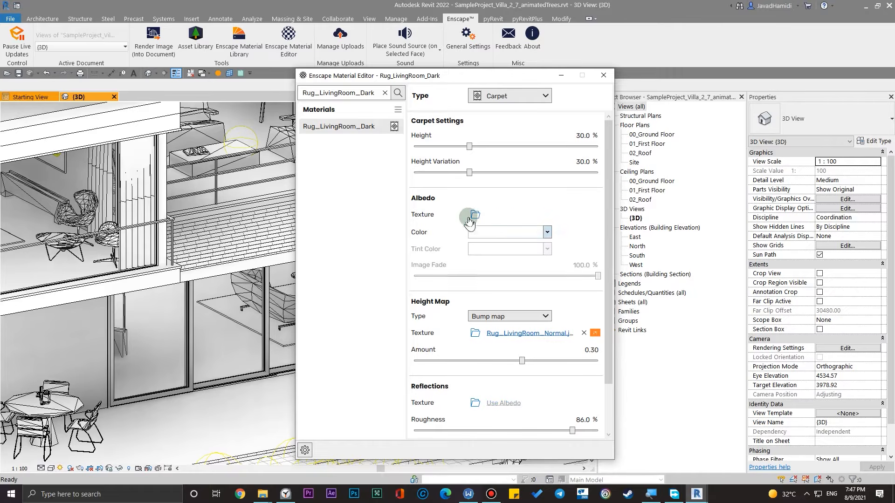
click(475, 214)
double_click(494, 261)
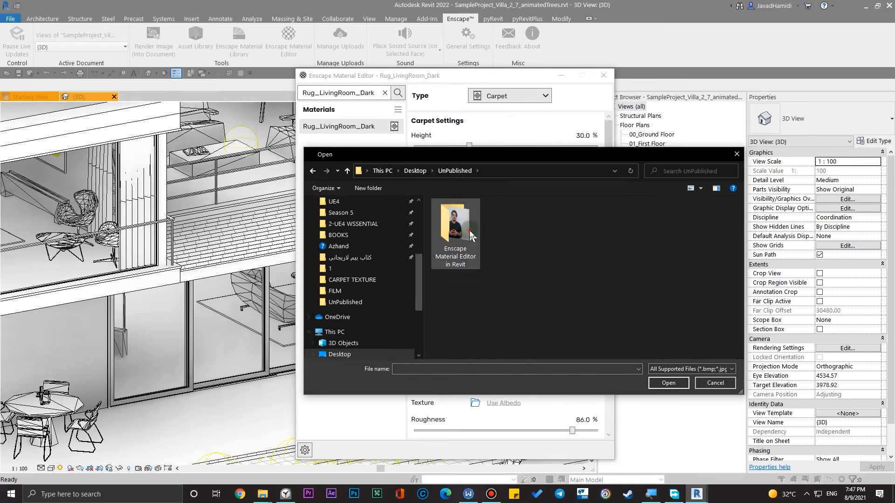
double_click(455, 228)
double_click(453, 244)
click(461, 250)
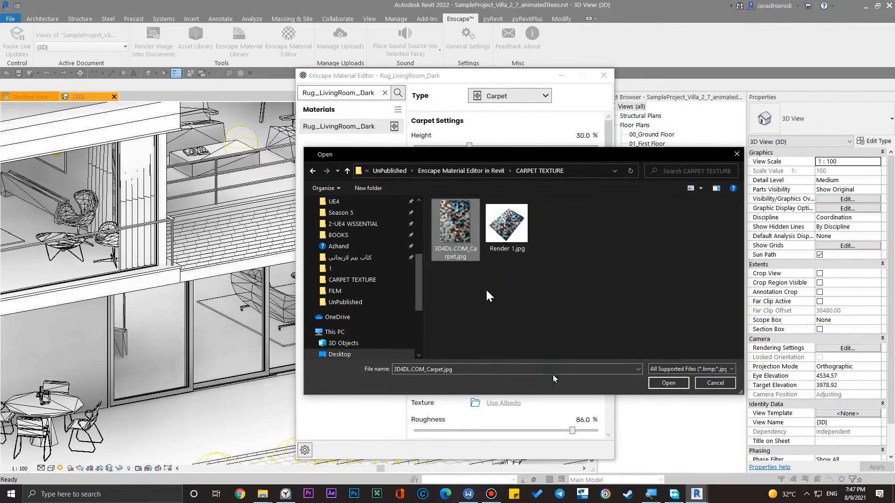
click(678, 387)
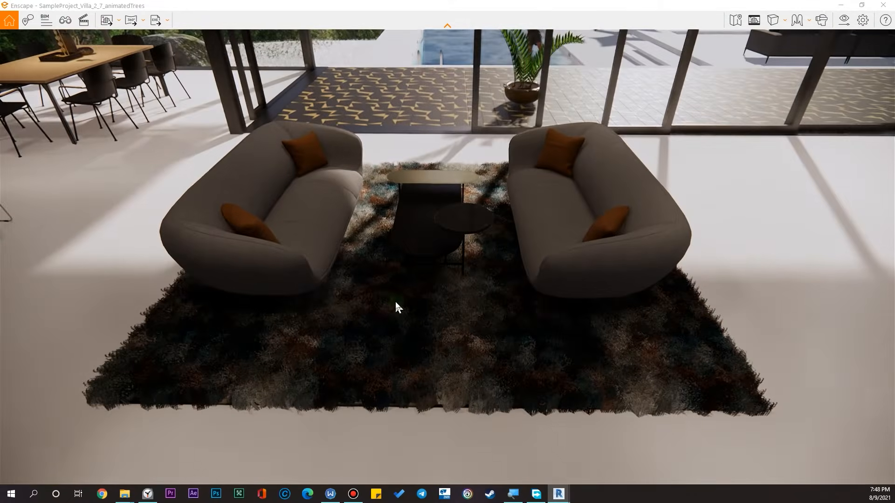
- In the Enscape render window, shift the time of day to about 20:09 and inspect the carpet beneath the sofas
shift+right_drag(432, 332, 38, 298)
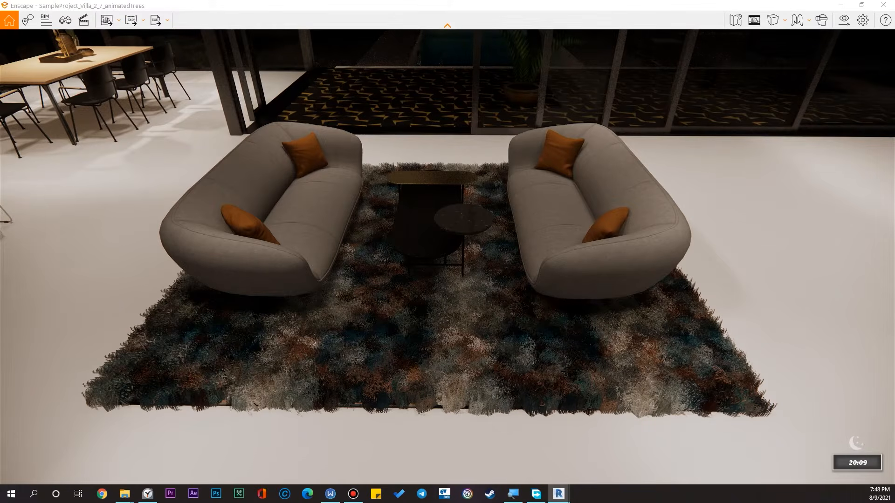
drag(111, 372, 107, 410)
scroll(126, 394, down, 5)
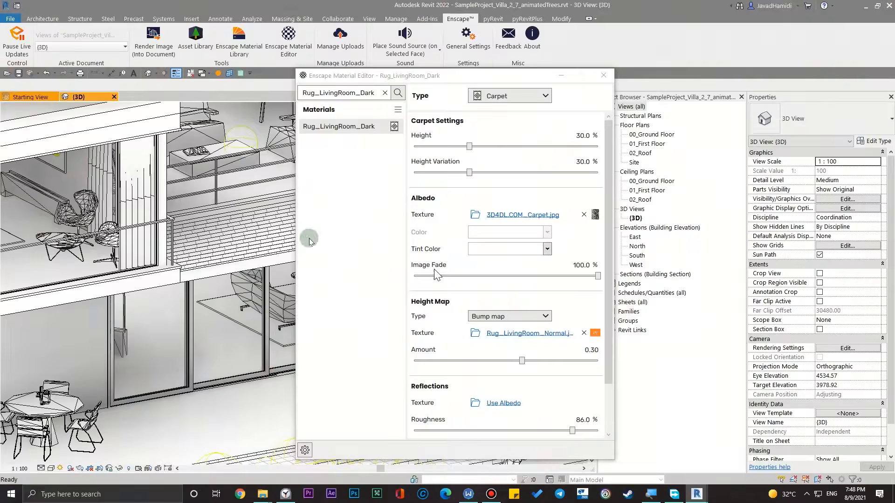
- Enable Explicit Texture Transformation for the rug's albedo texture and set its width and height to 5 m
click(595, 214)
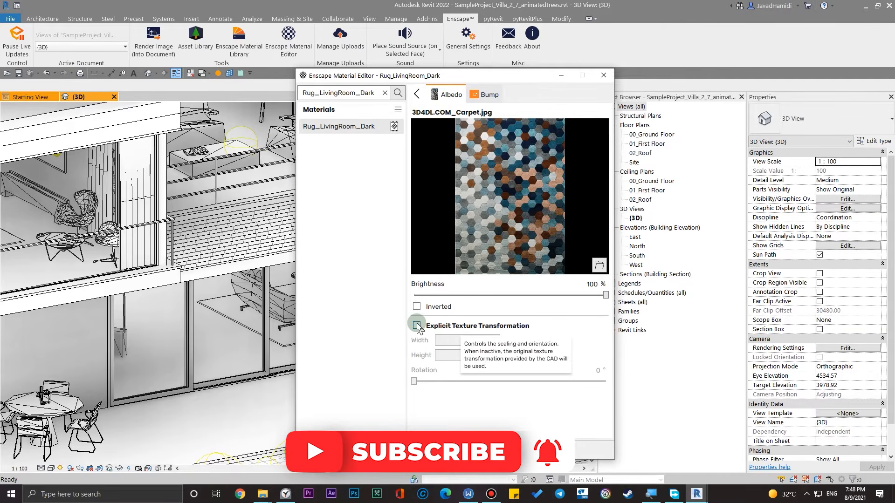
click(417, 326)
double_click(467, 343)
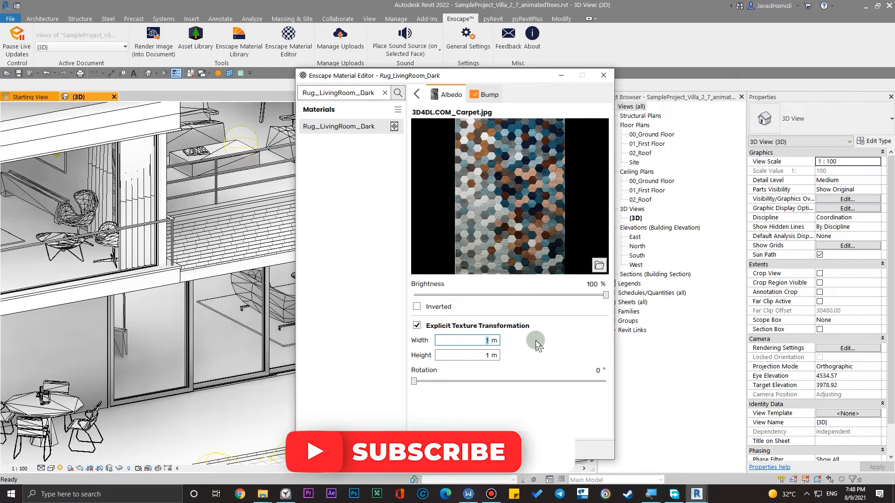
double_click(476, 354)
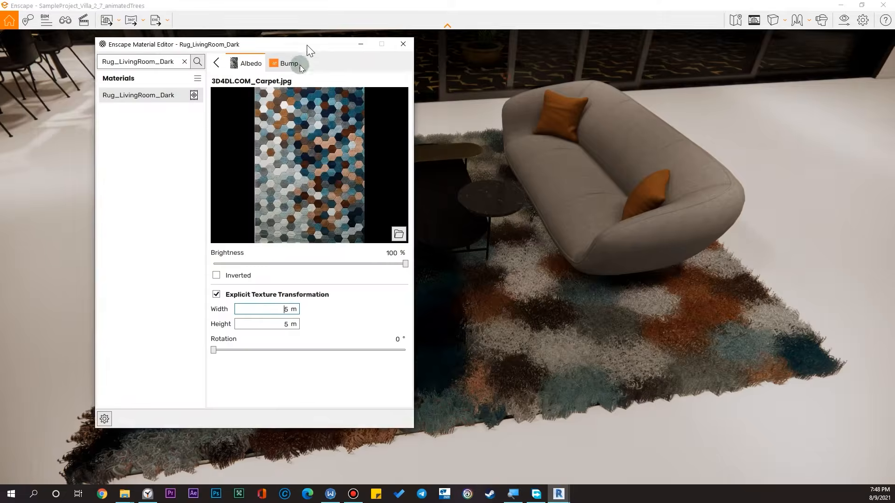
- Move the material editor off the rug in the render window and set the albedo texture's width and height to 8 m
drag(309, 48, 270, 47)
drag(178, 352, 158, 348)
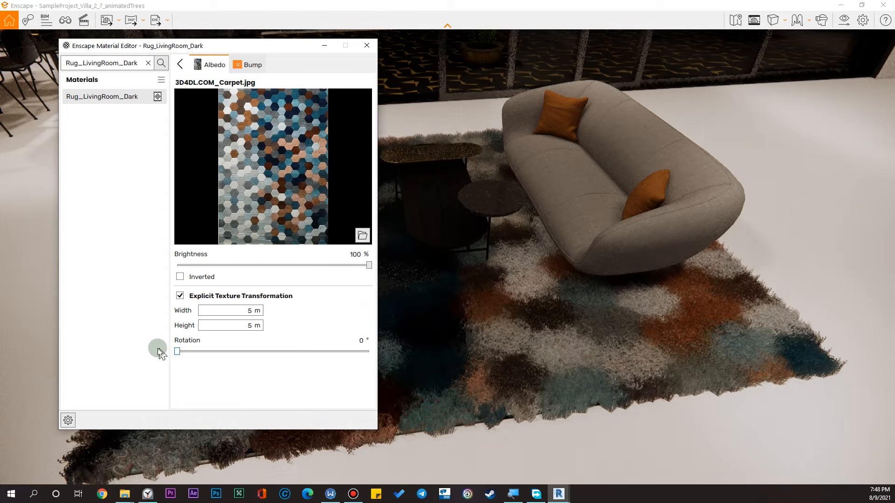
double_click(243, 312)
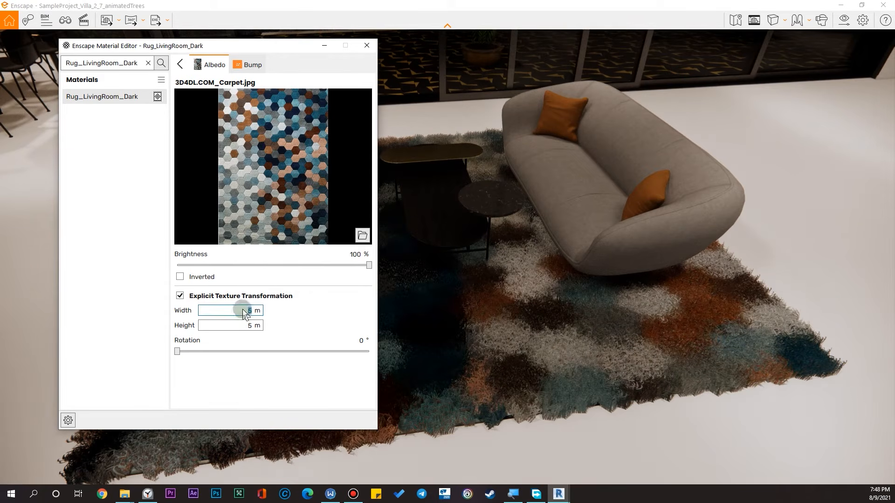
double_click(242, 325)
text(8)
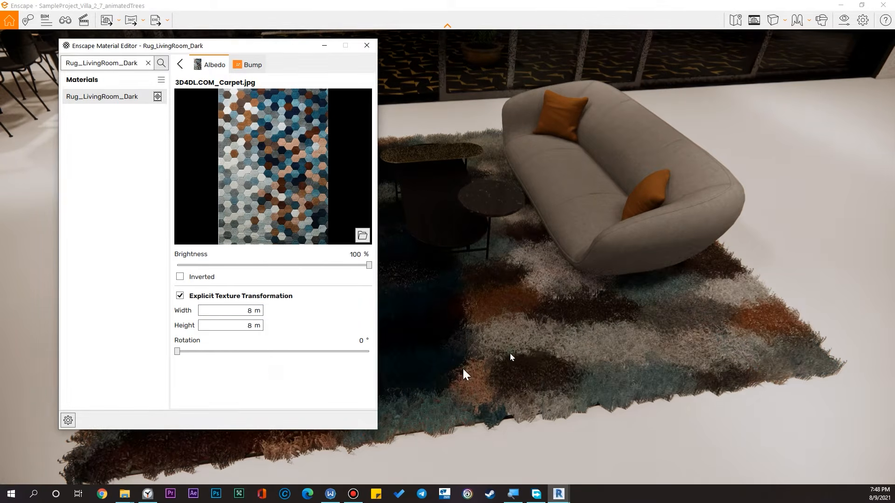
- Return to the rug's main material settings and examine the carpet fibres up close between the sofas
click(574, 344)
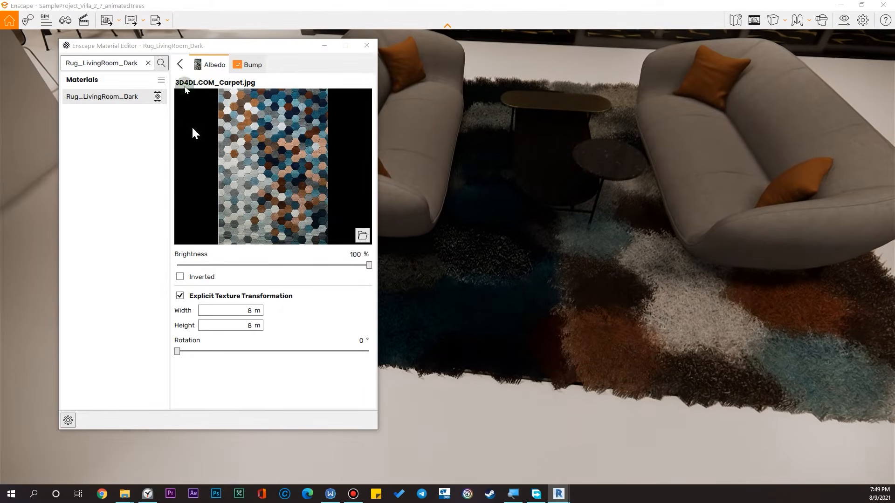
click(179, 66)
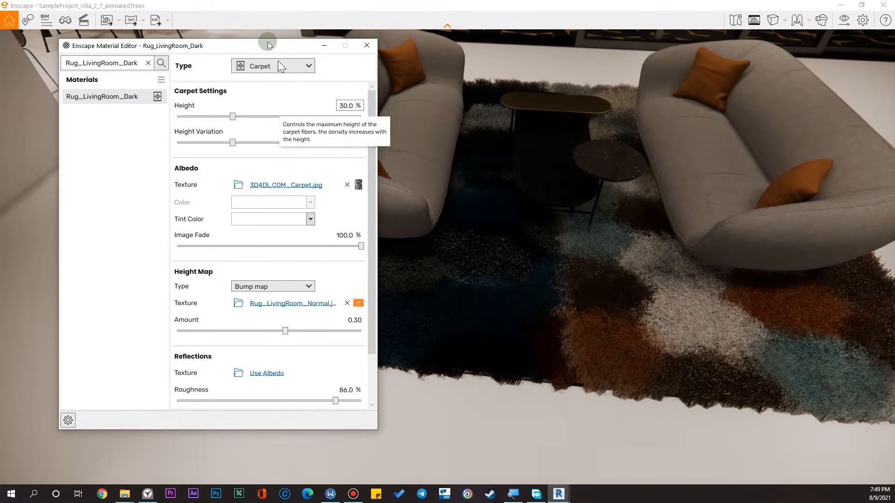
mouse_move(559, 232)
mouse_down()
mouse_move(571, 280)
mouse_move(570, 242)
mouse_up()
key(w)
key(s)
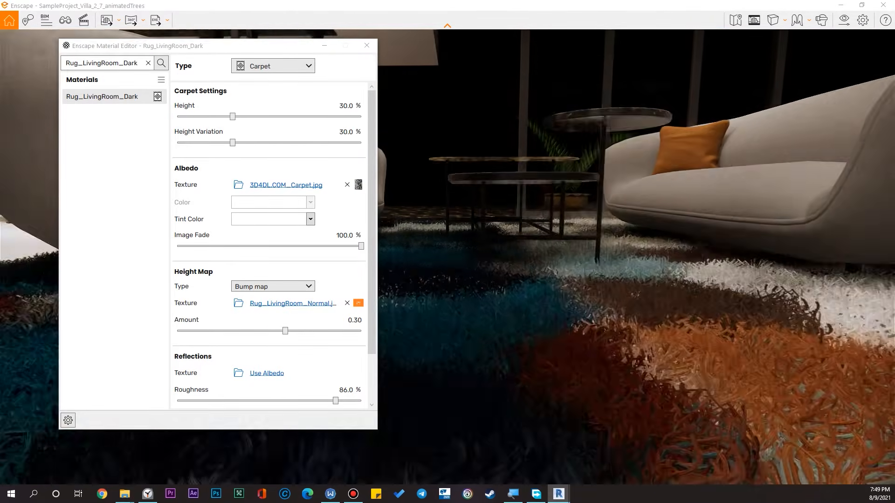
key(s)
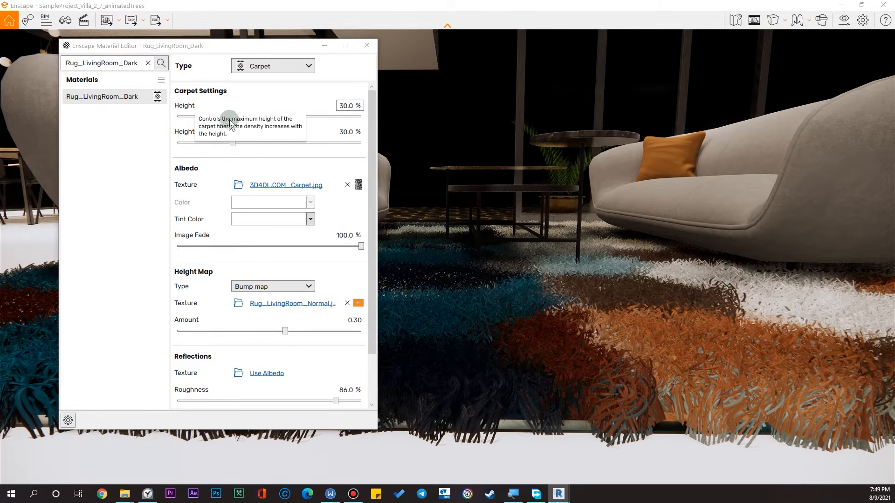
- Try the carpet fibre height at 100%, settle it at 24.6%, and inspect the pile at close range
drag(224, 115, 214, 118)
drag(196, 119, 373, 124)
click(430, 124)
drag(430, 124, 406, 184)
key(s)
key(w)
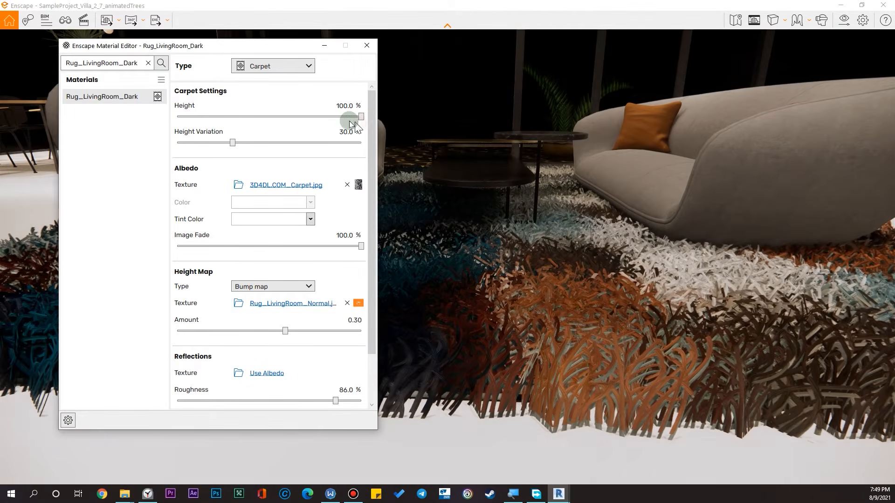
drag(362, 116, 222, 123)
right_drag(559, 289, 420, 313)
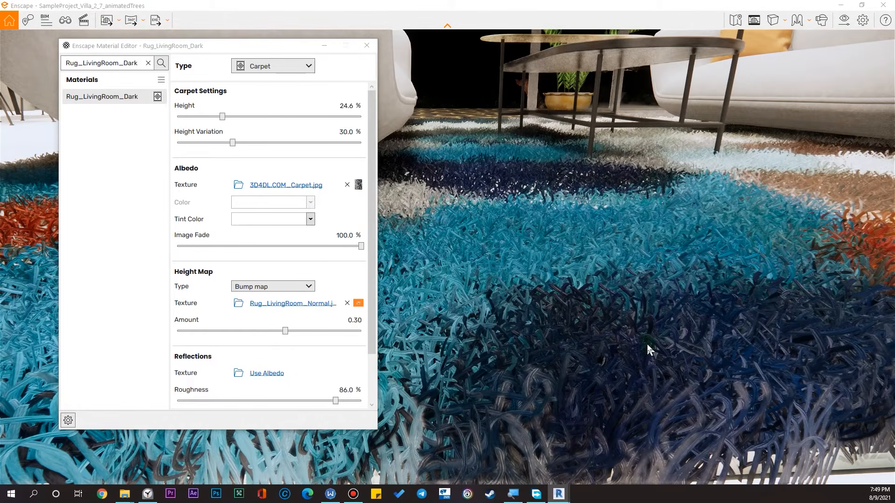
- Try the carpet's height variation at 100%, reduce it to 1.3%, and view the rug from farther away
drag(233, 143, 364, 143)
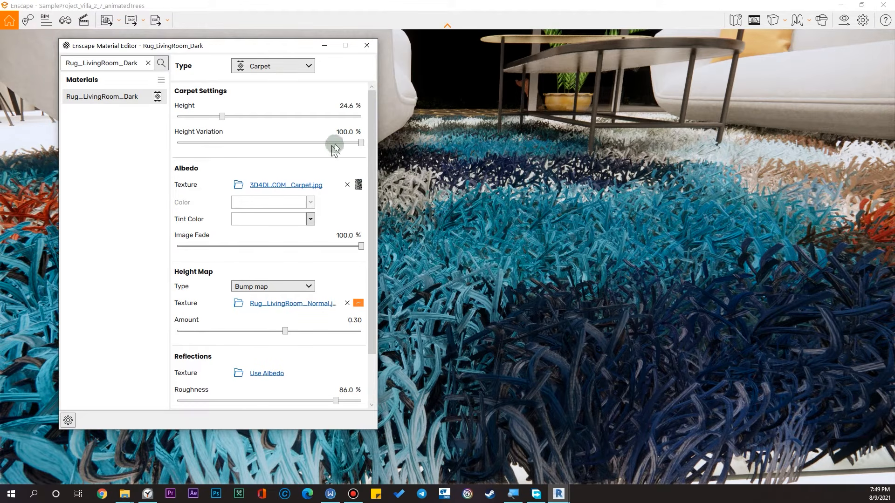
drag(360, 142, 180, 140)
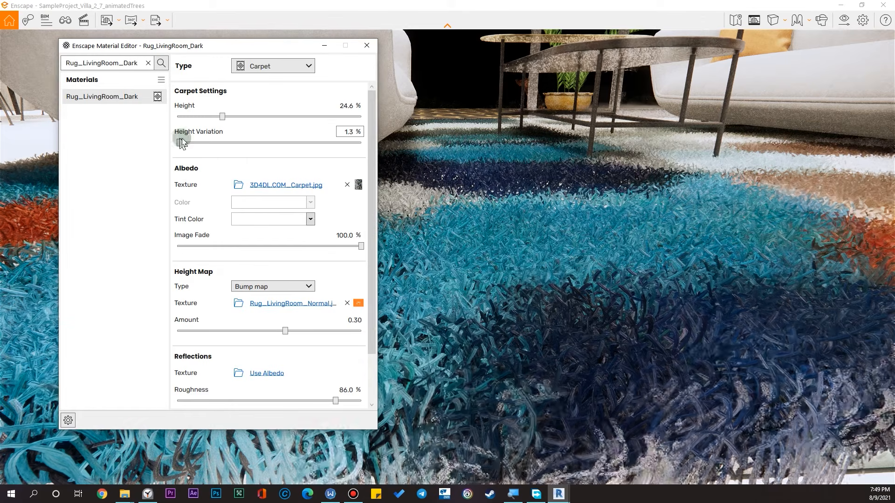
scroll(669, 264, down, 3)
scroll(669, 265, up, 5)
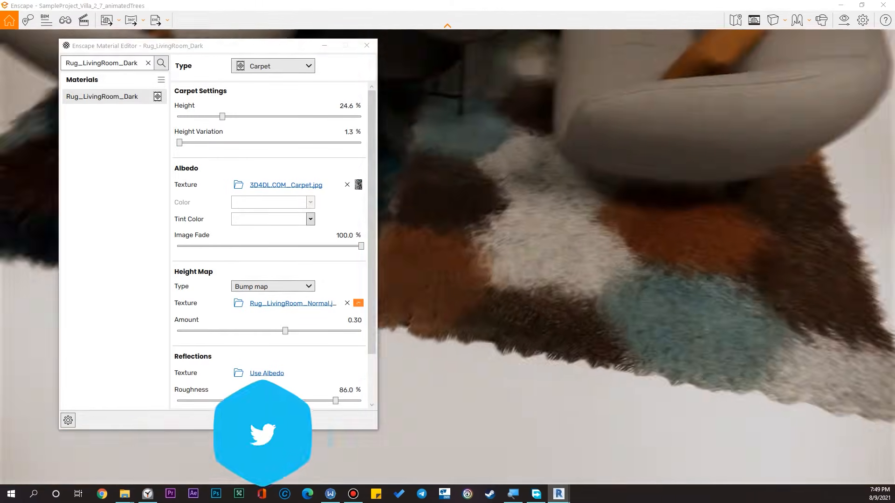
scroll(657, 292, up, 5)
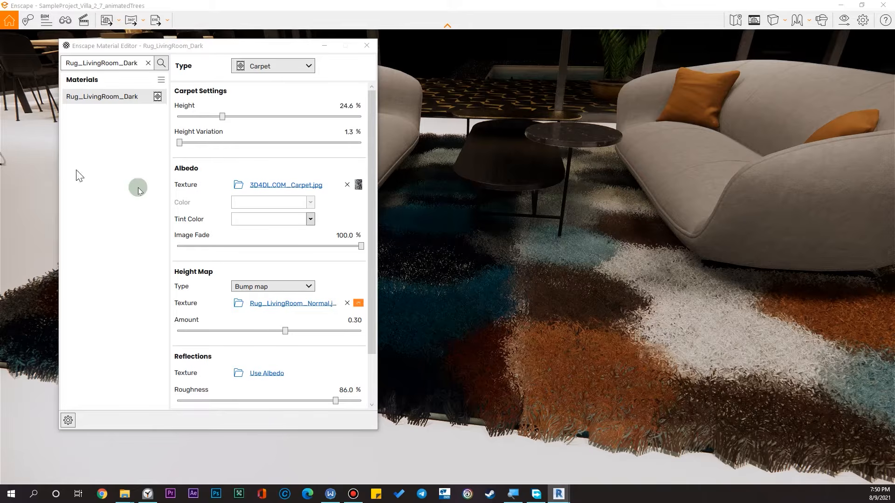
- Remove the Rug_LivingRoom_Normal texture from the rug material's height map
scroll(170, 219, down, 2)
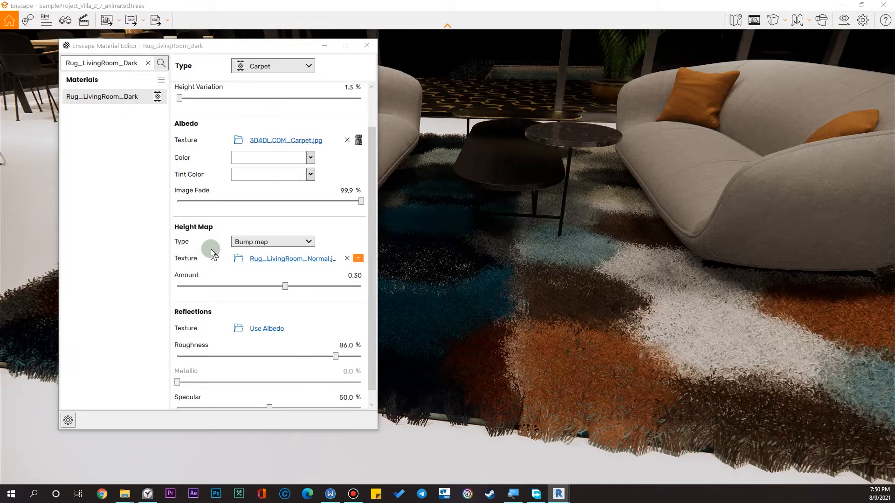
click(346, 259)
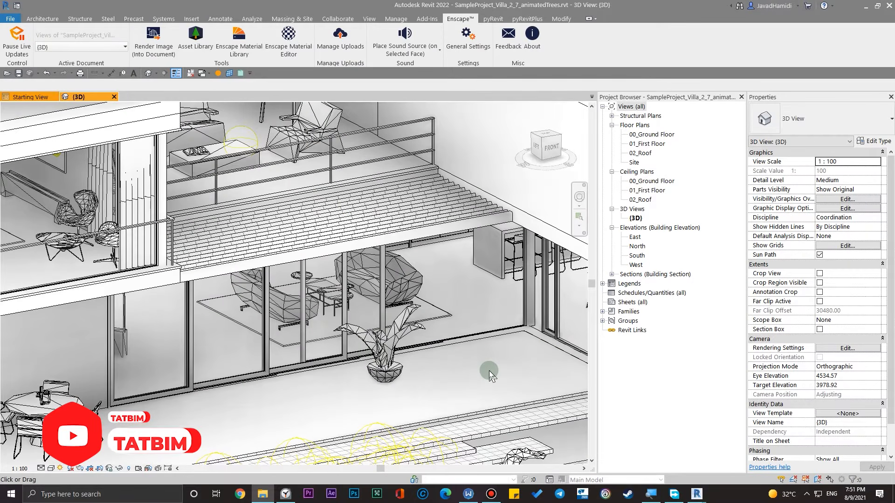
- Select the living-room floor in the Revit 3D view and copy its finish layer's material name, Floor_Parquet_Dark, from the type structure
scroll(489, 372, down, 5)
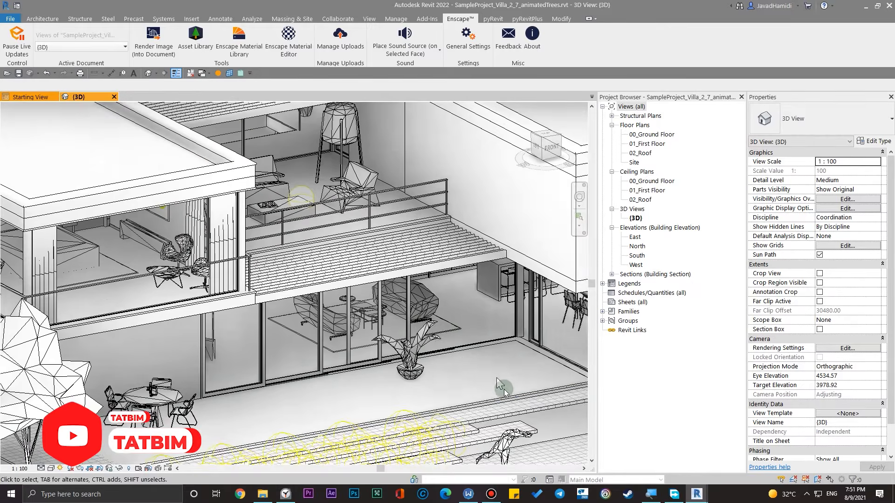
scroll(417, 349, up, 6)
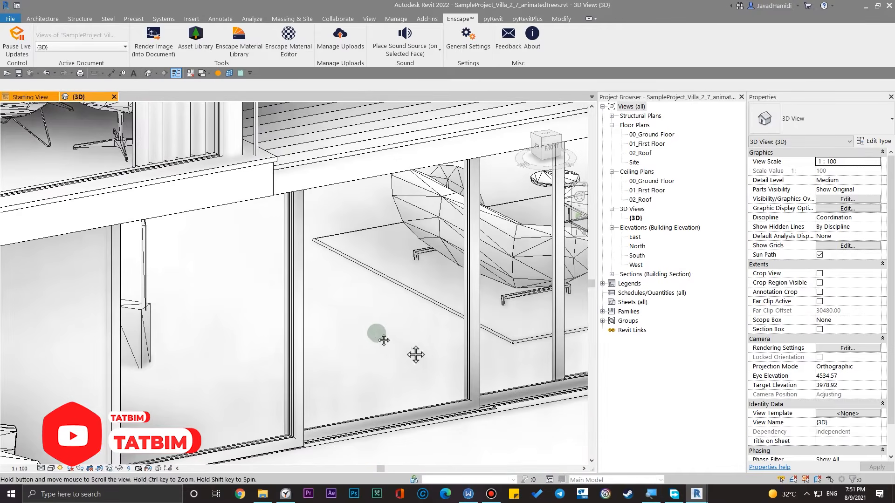
click(389, 329)
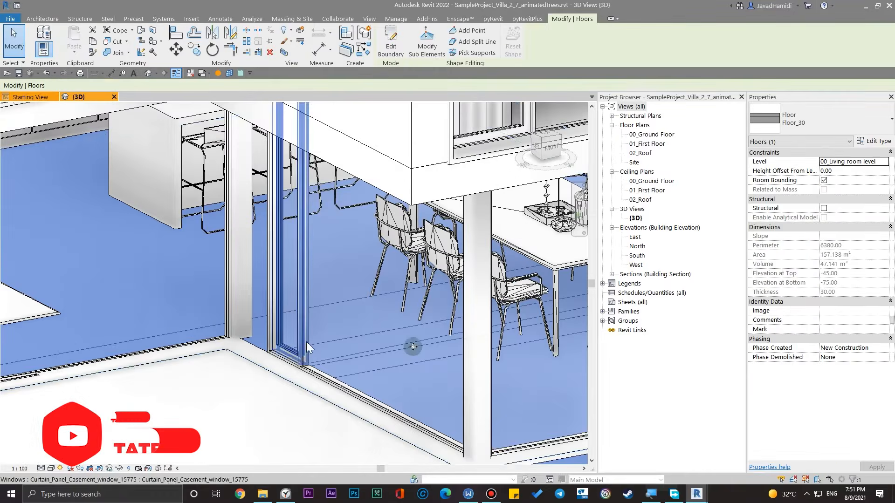
middle_drag(440, 344, 370, 385)
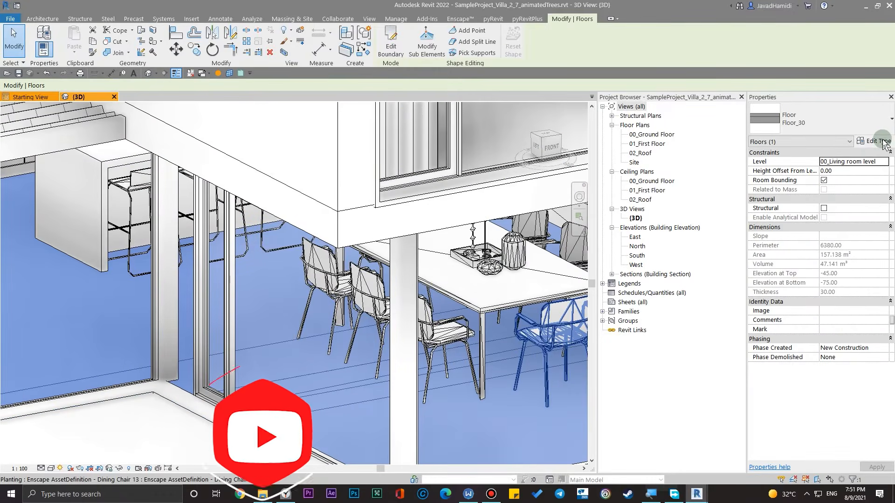
click(882, 140)
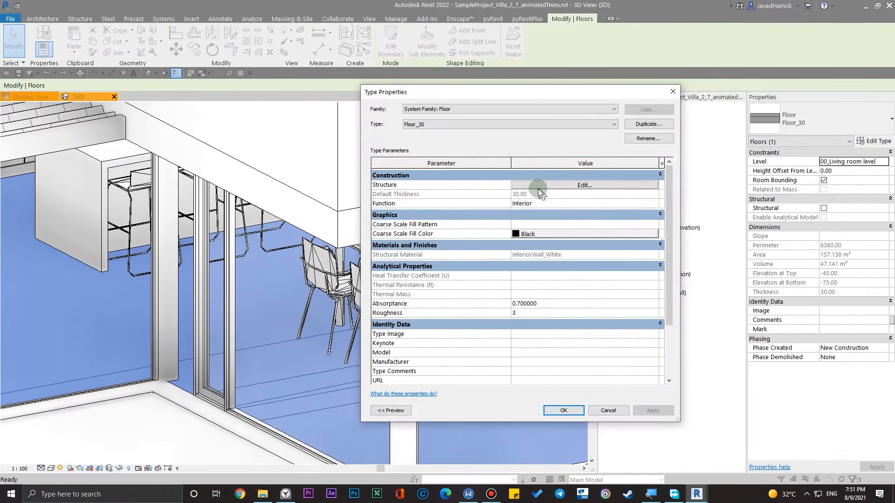
click(550, 185)
drag(494, 171, 555, 172)
click(511, 183)
key(ctrl+c)
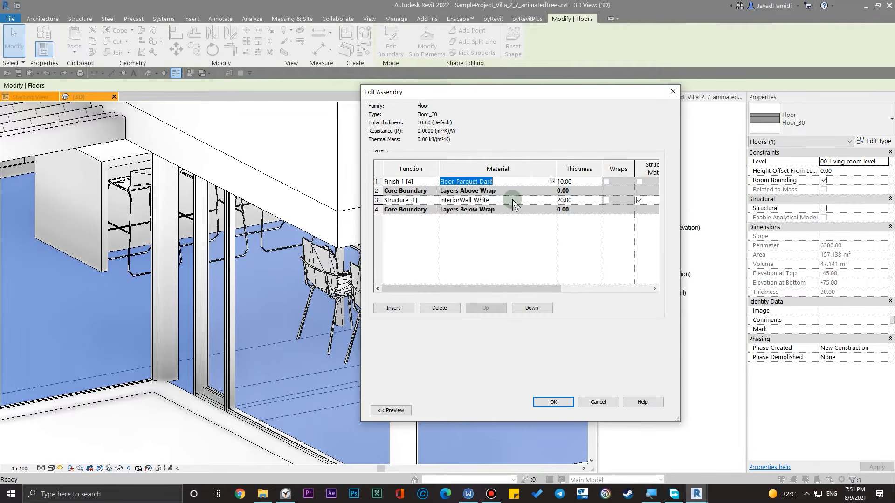
click(553, 402)
click(563, 410)
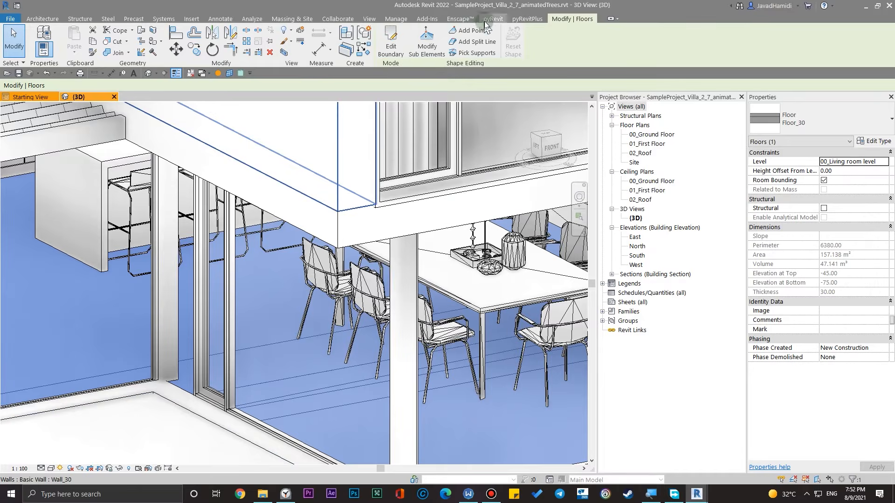
- Find Floor_Parquet_Dark in the Enscape Material Editor by its copied name, open it, and keep its type as Generic
click(459, 18)
click(289, 56)
drag(167, 37, 272, 62)
key(ctrl+v)
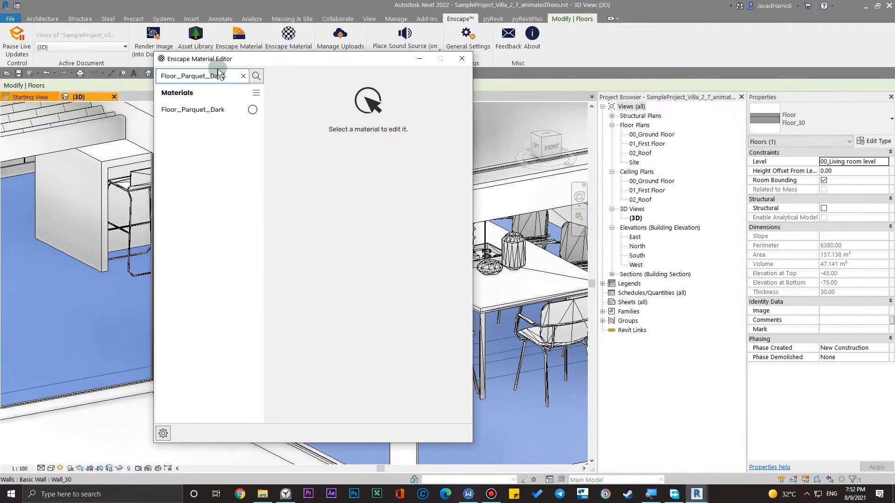
click(210, 112)
drag(368, 63, 389, 67)
click(396, 83)
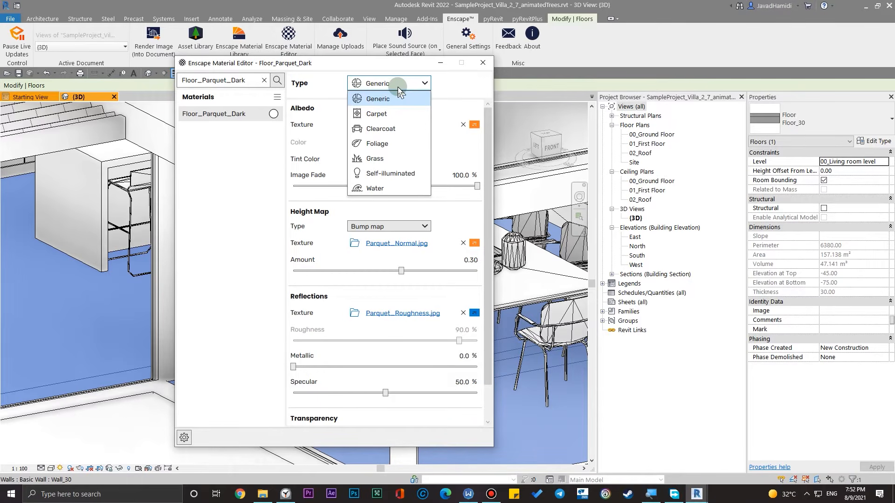
click(402, 97)
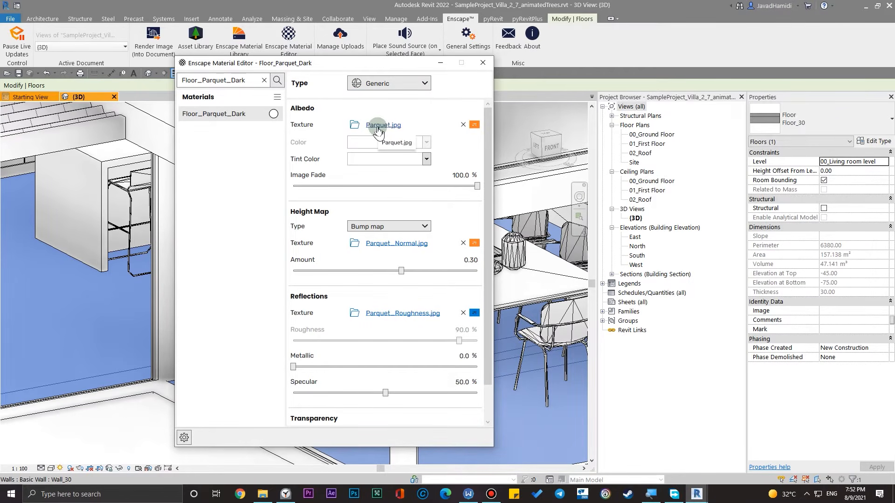
- Replace the parquet material's albedo texture with wood-01_d.png from the flooring folder
click(355, 125)
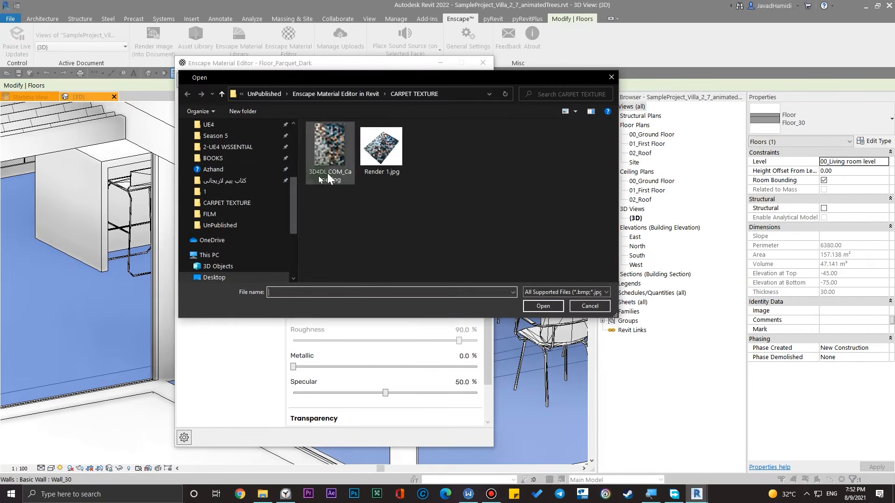
click(364, 92)
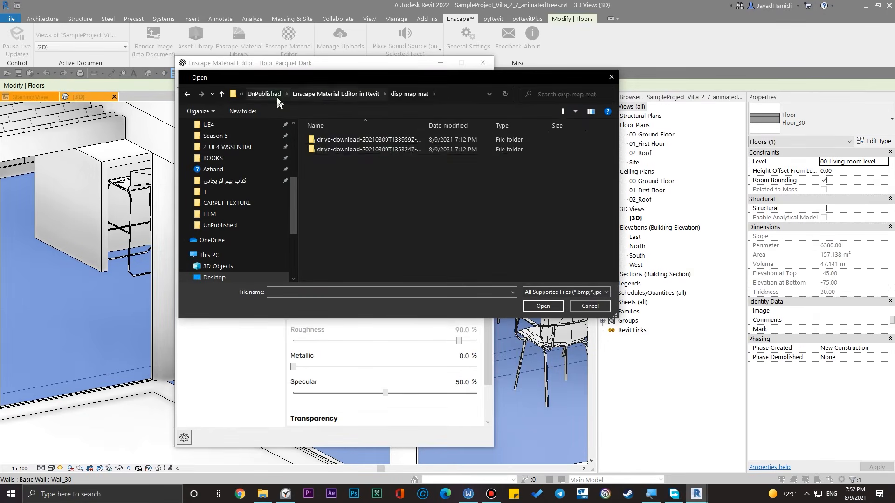
click(336, 95)
double_click(432, 151)
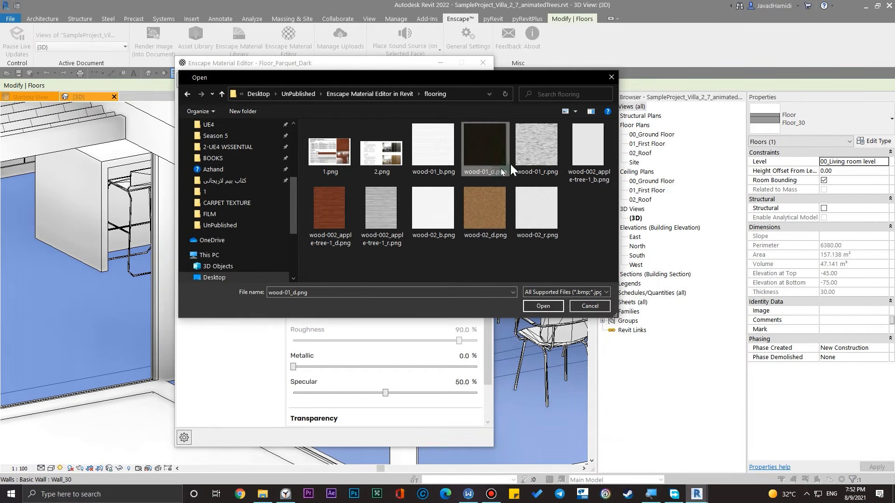
click(543, 306)
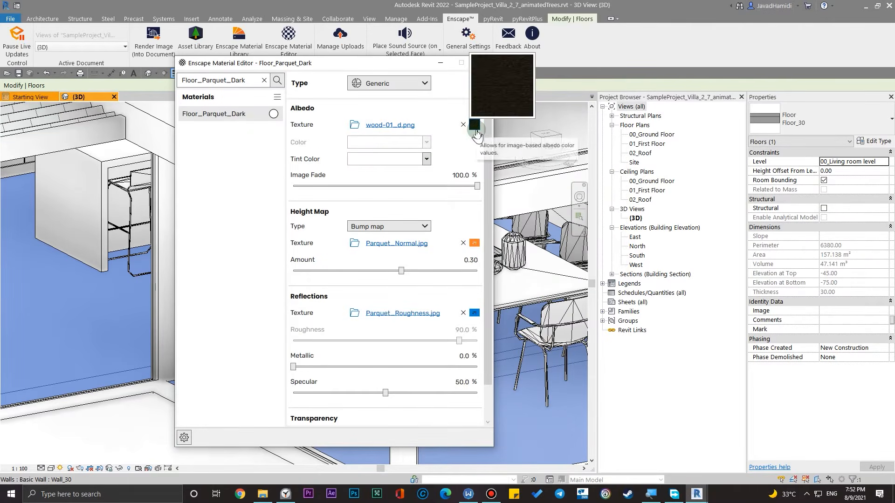
- Set the wood albedo texture's width and height to 6 m and inspect the floor in the Enscape render window
click(475, 126)
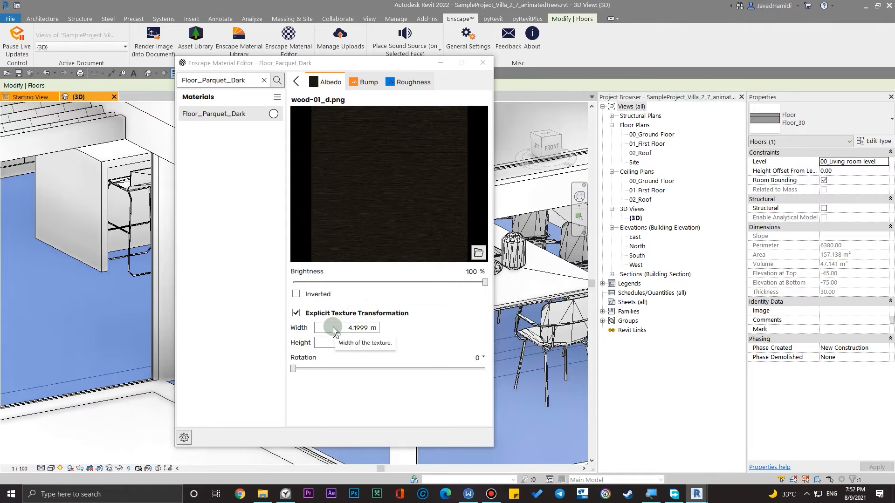
click(333, 329)
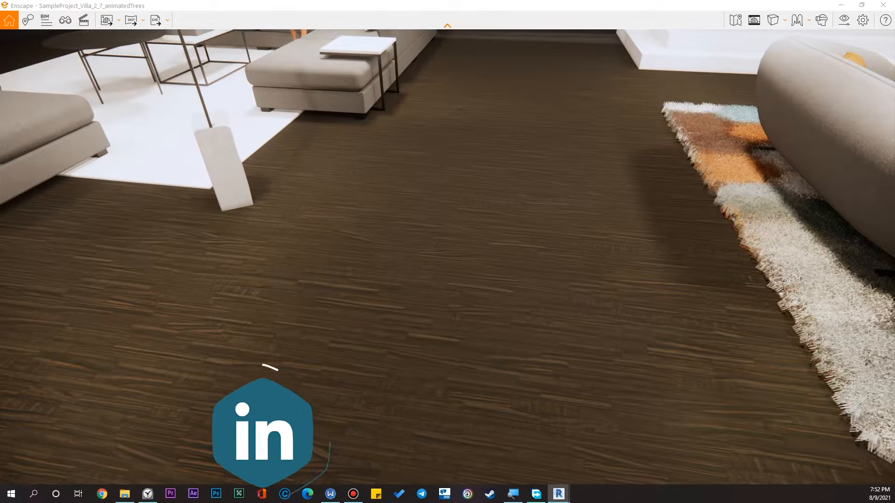
mouse_move(411, 257)
mouse_down()
mouse_move(418, 373)
mouse_move(425, 252)
mouse_up()
drag(435, 298, 439, 267)
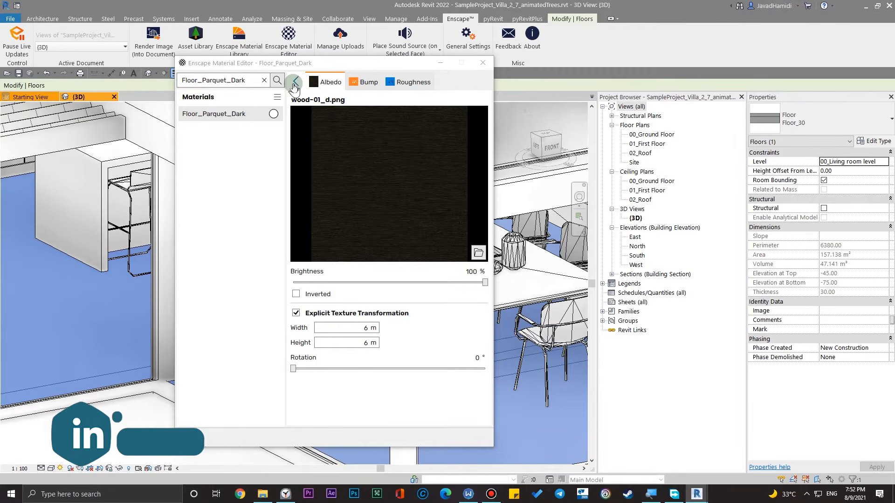
- Keep the parquet material's height map type as Bump map and replace its texture with wood-01_b.png from the flooring folder
click(296, 82)
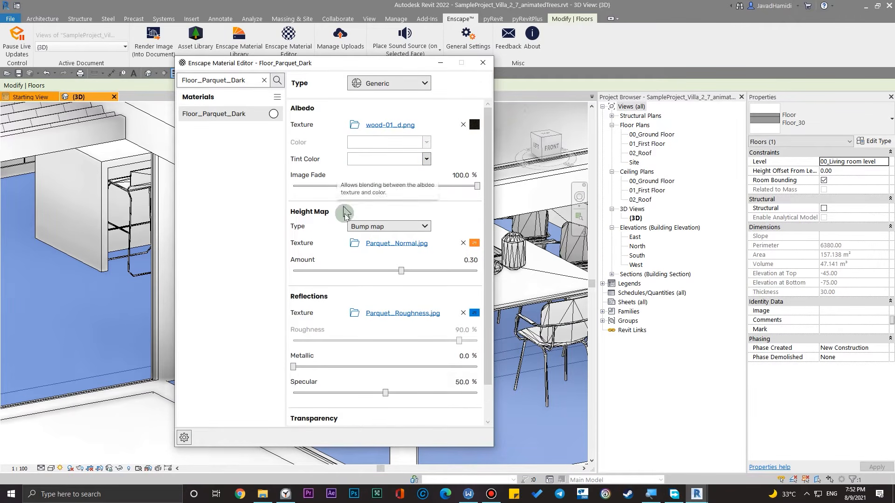
scroll(339, 212, down, 1)
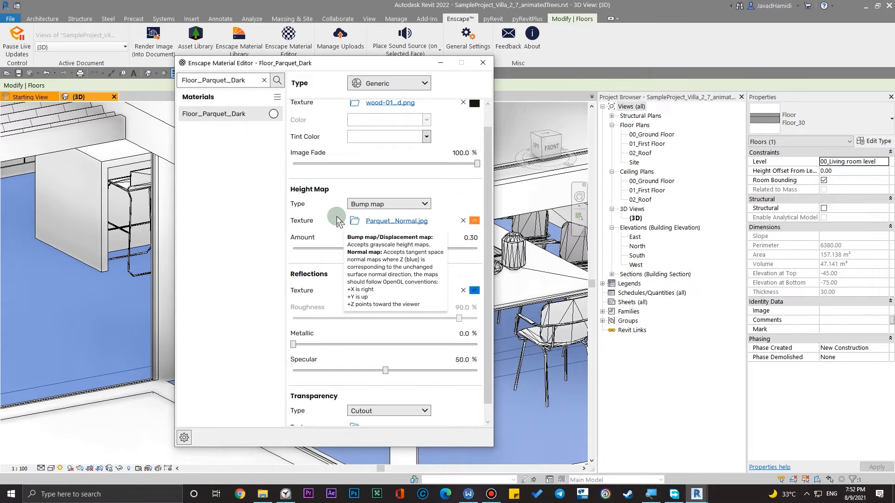
click(387, 205)
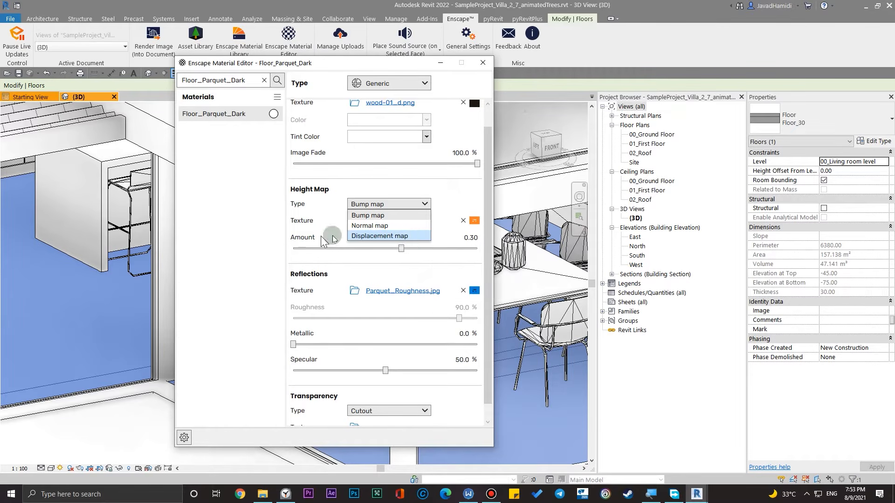
click(392, 215)
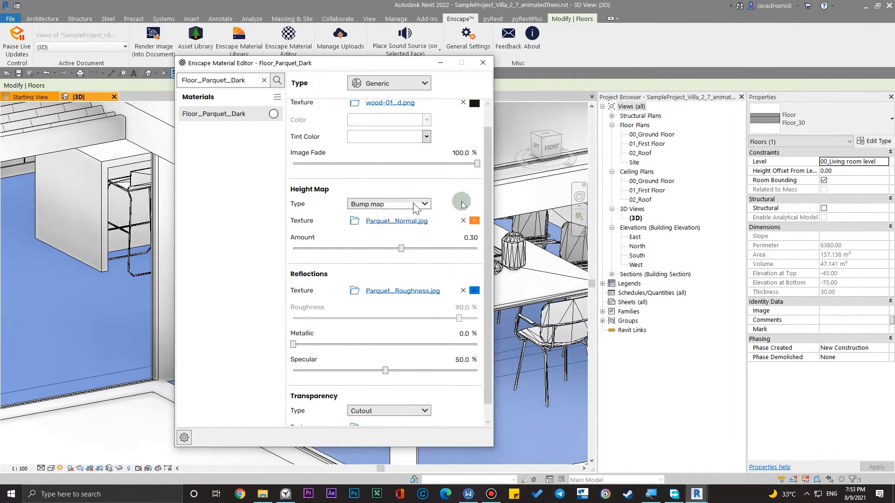
click(411, 228)
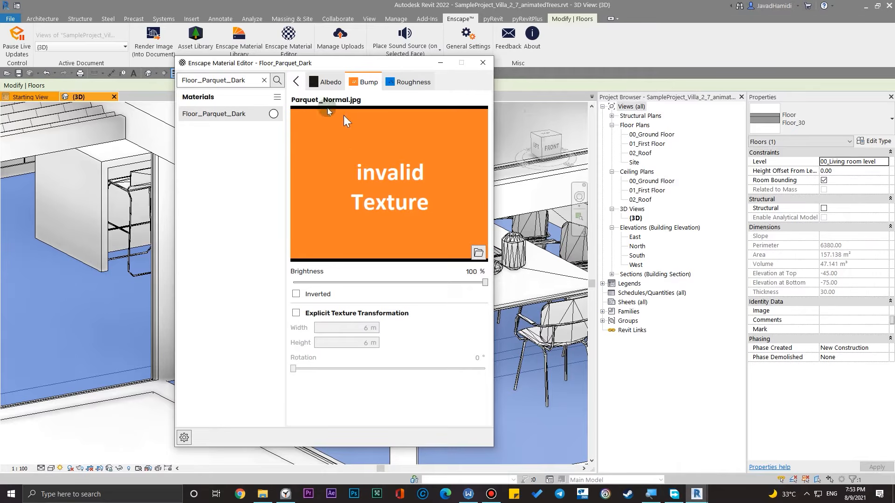
click(296, 85)
click(354, 222)
click(537, 148)
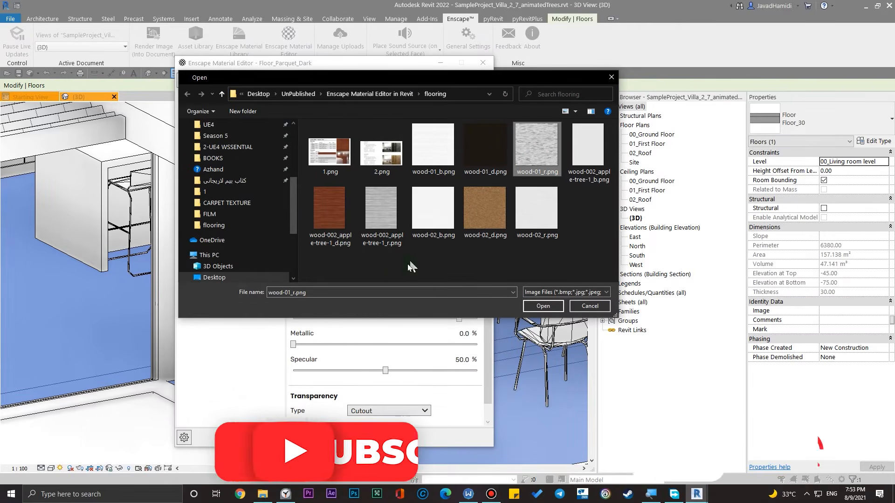
click(448, 168)
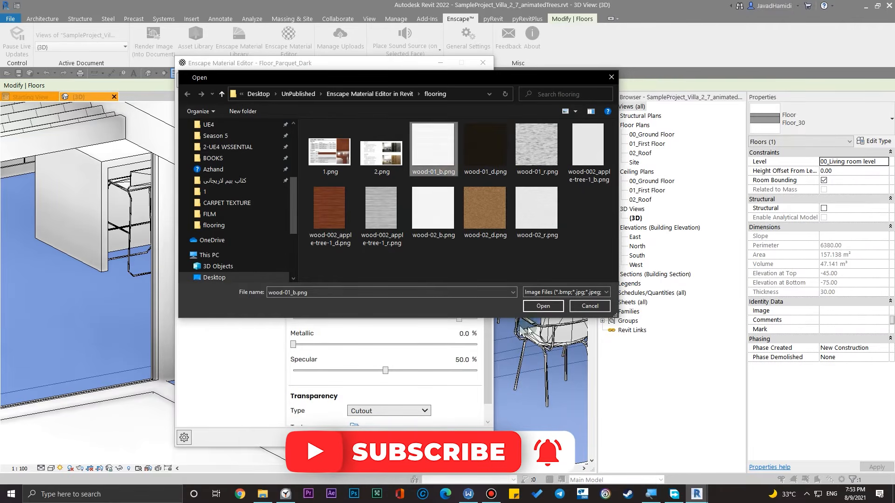
click(543, 307)
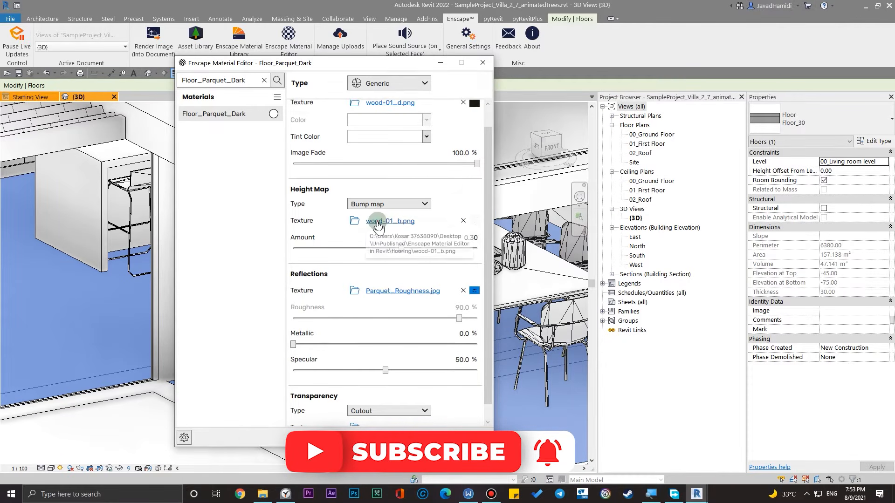
- Try an explicit texture transformation on the wood-01_b.png bump texture and switch it back off
click(378, 223)
click(296, 313)
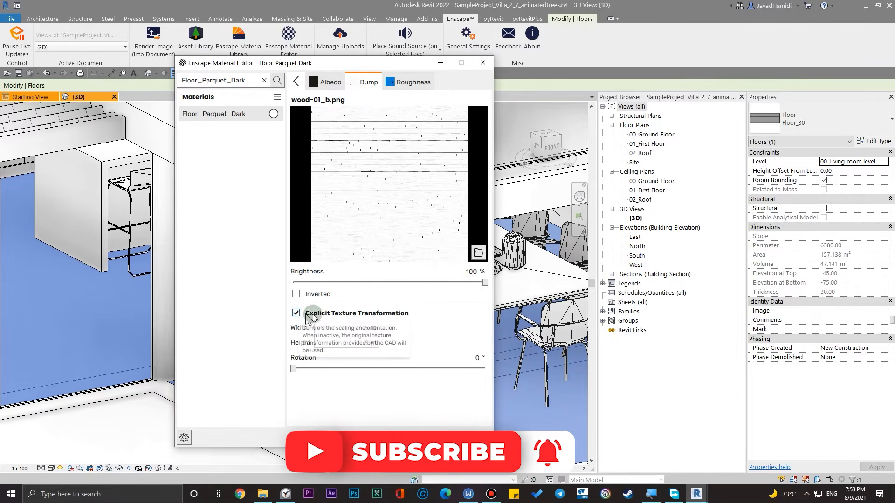
click(353, 313)
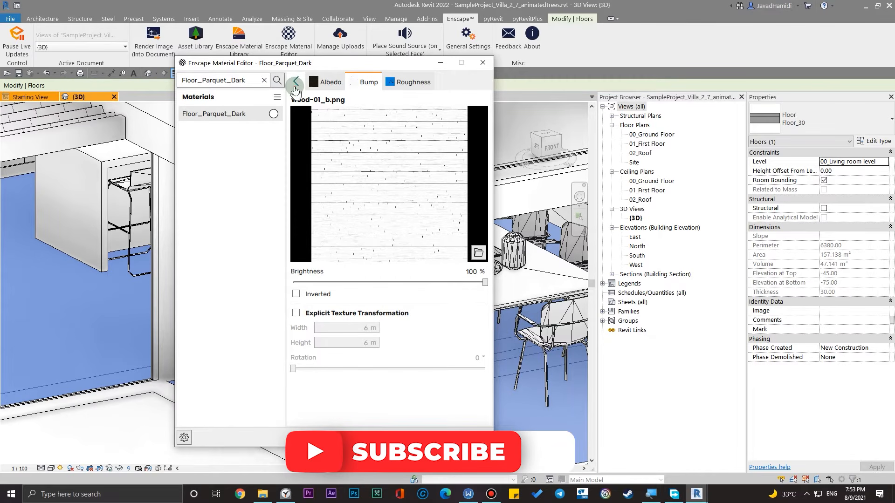
click(296, 83)
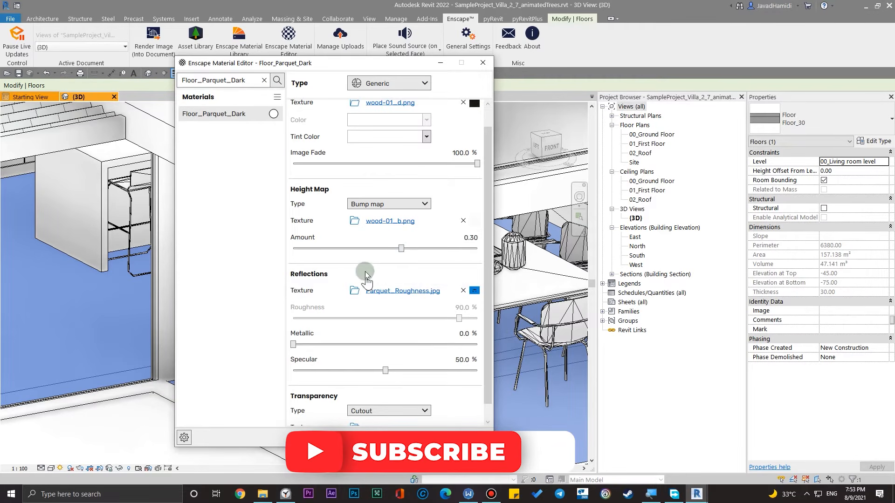
- Set the parquet's bump map amount to 0.49 after trying higher values, and inspect the floor relief in the Enscape render window
scroll(368, 282, down, 1)
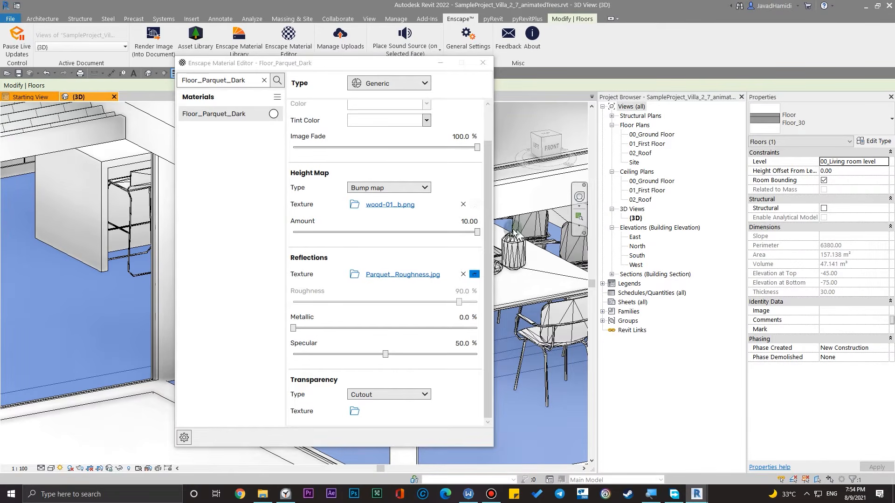
drag(478, 236, 475, 238)
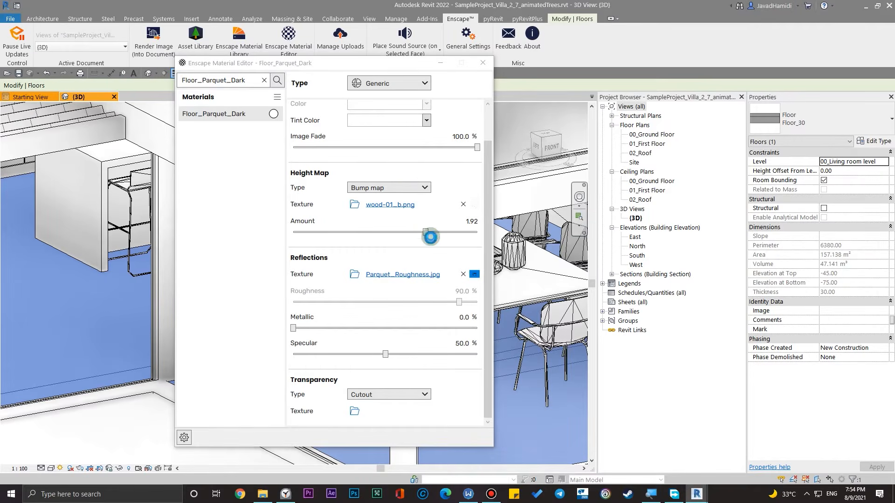
click(431, 237)
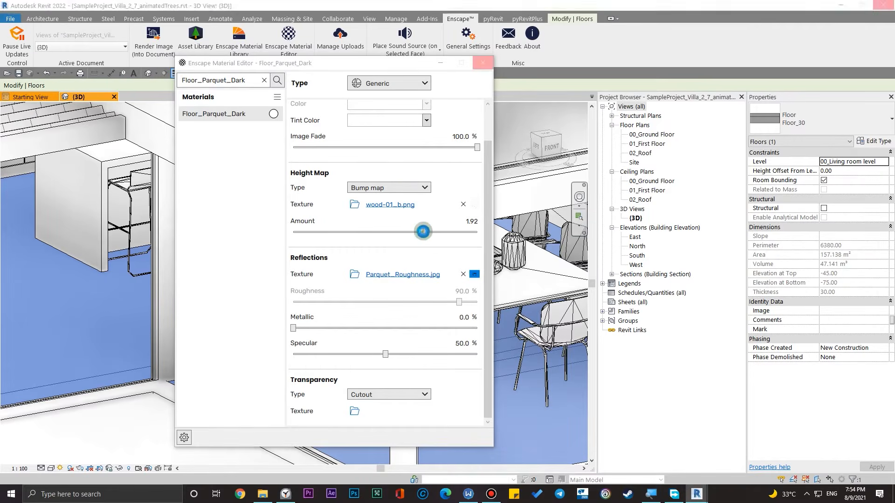
drag(425, 232, 404, 232)
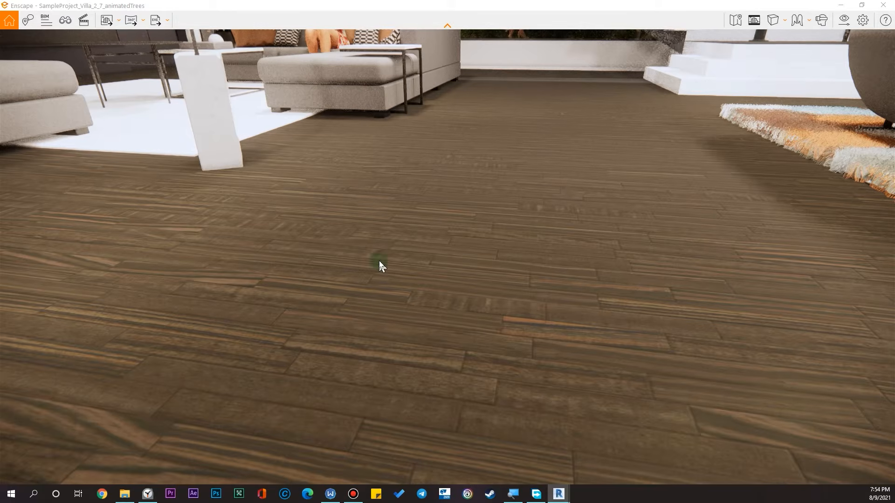
drag(380, 261, 373, 354)
scroll(379, 261, up, 3)
scroll(380, 262, down, 3)
scroll(387, 275, down, 5)
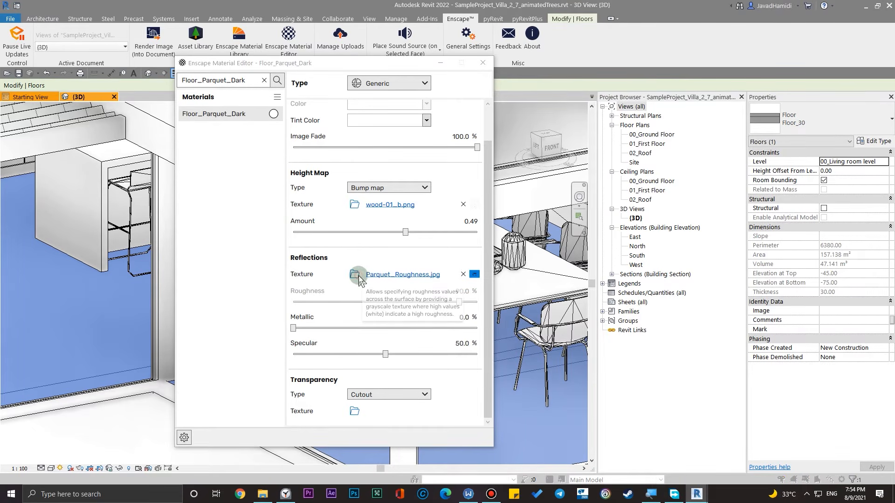
- Replace the parquet's reflections texture with wood-01_r.png and inspect the floor's reflections in the Enscape render window
click(357, 276)
click(537, 145)
click(542, 306)
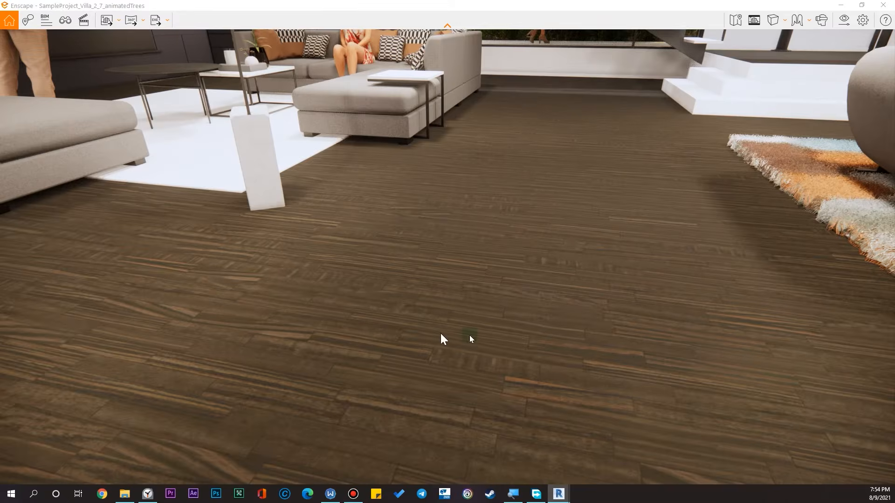
key(s)
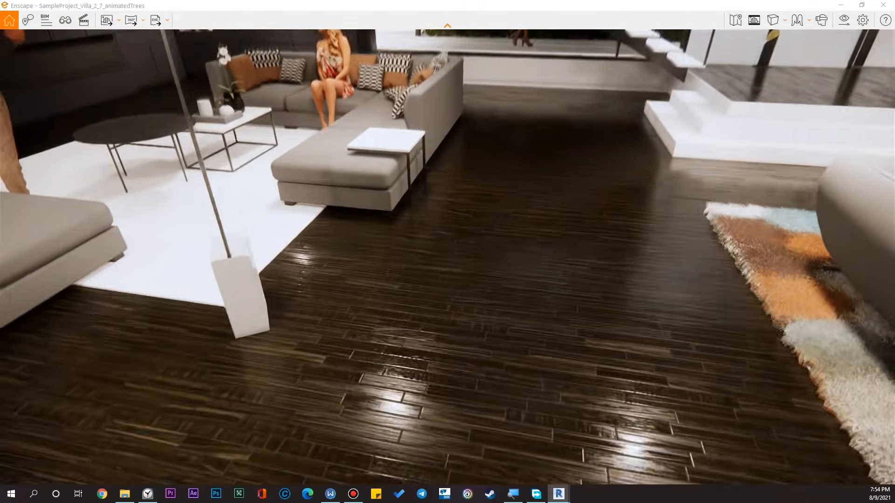
key(w)
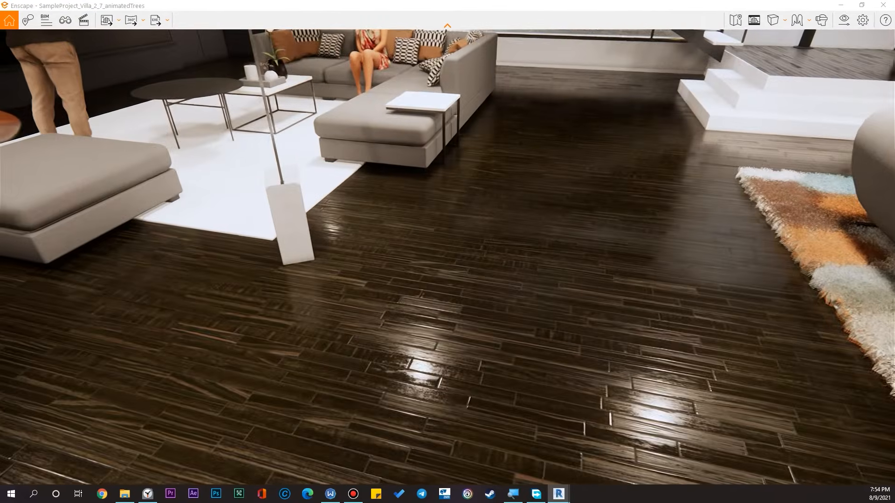
key(s)
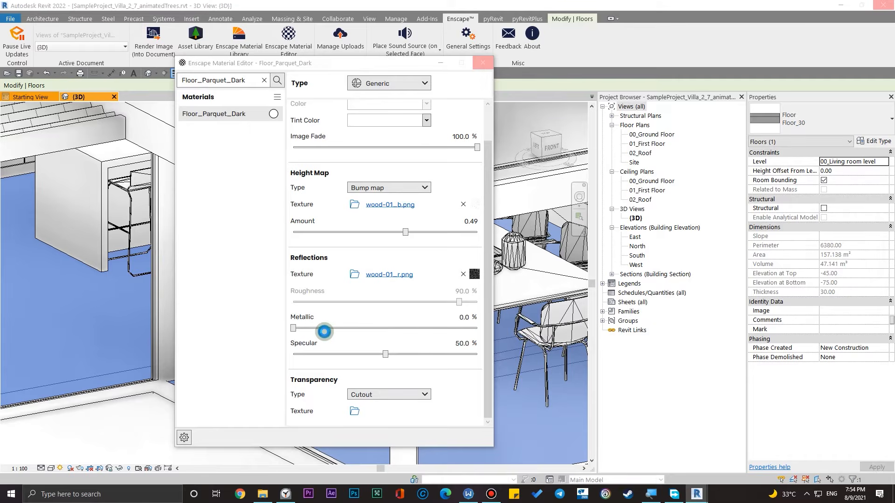
- Lower the parquet material's specular value to 16.6% and inspect the floor's shine in the Enscape render window
click(324, 331)
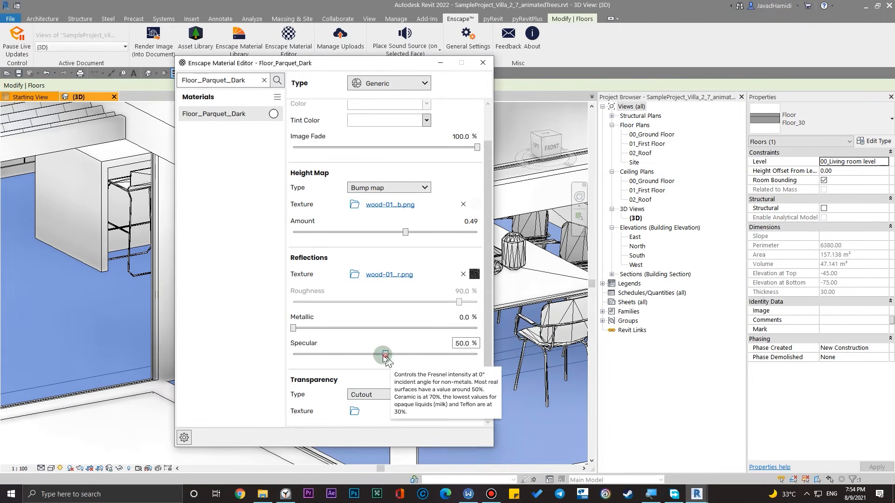
drag(386, 355, 374, 355)
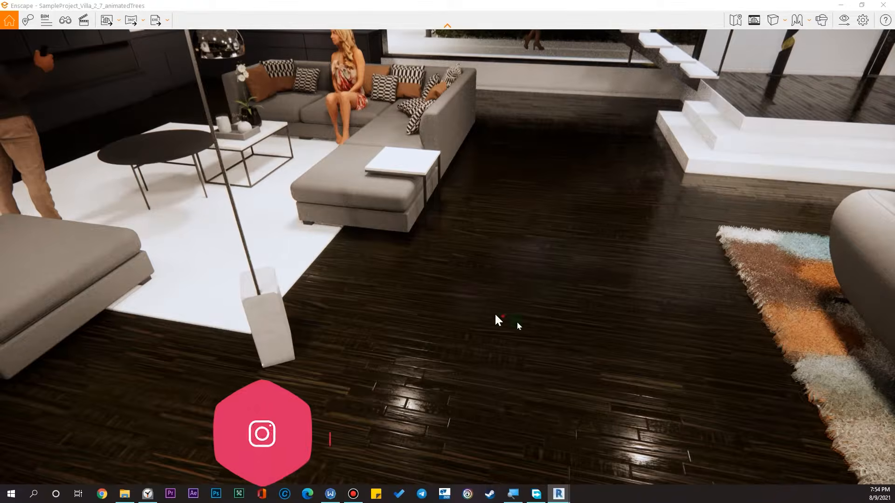
scroll(494, 312, up, 5)
drag(448, 261, 431, 175)
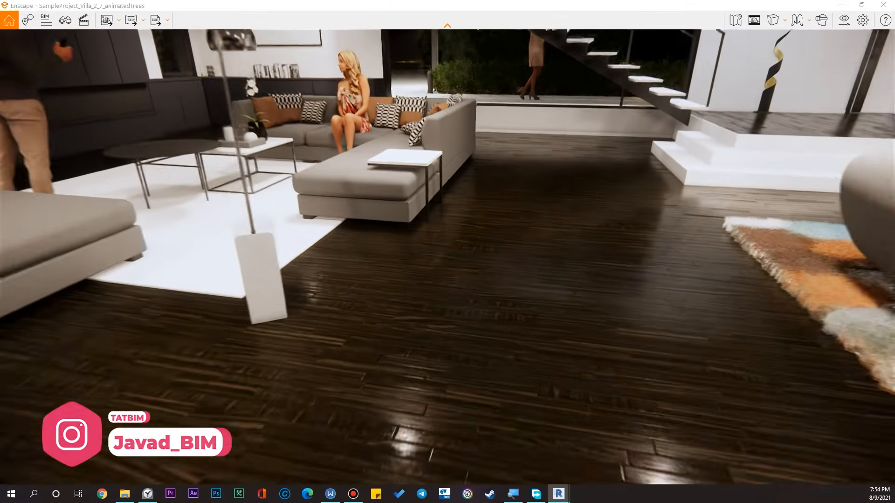
scroll(310, 349, down, 3)
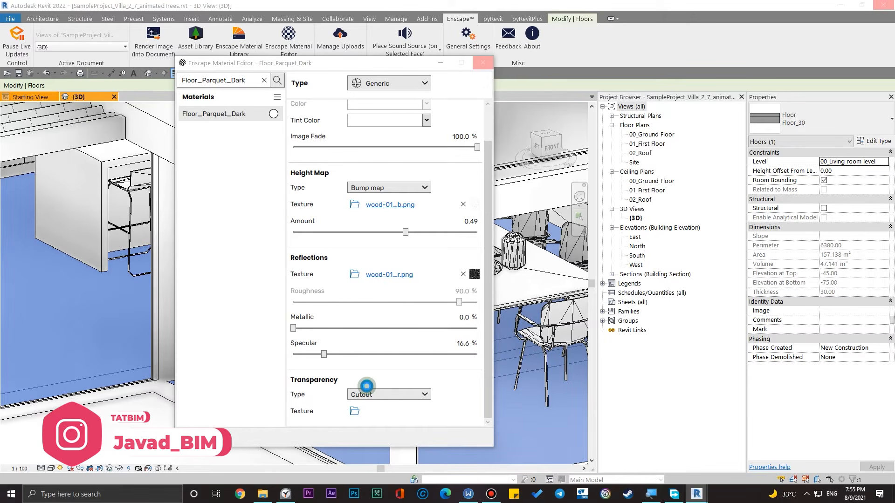
click(367, 391)
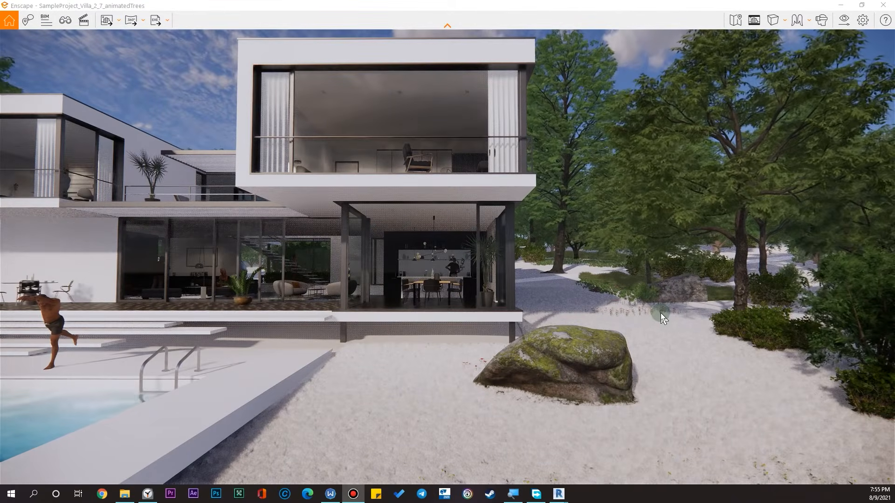
- Deselect the floor in Revit, reopen the Enscape Material Editor, search for GRASS and open the Grass material
drag(586, 356, 449, 342)
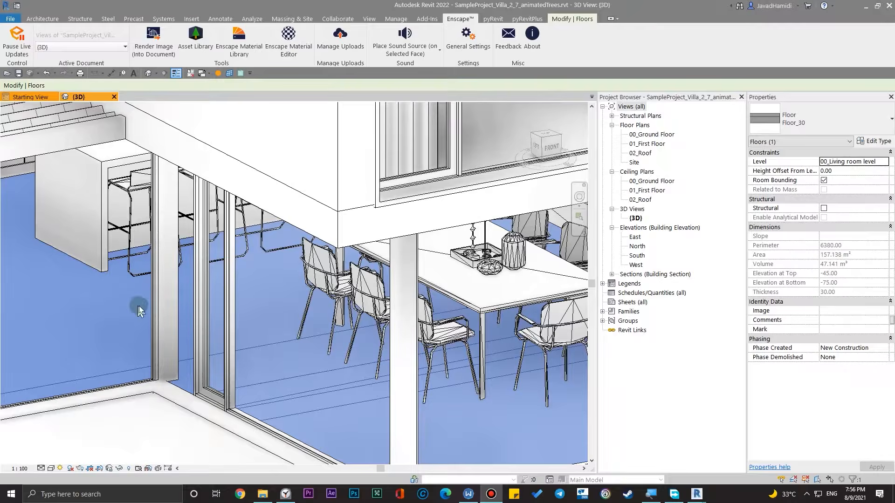
scroll(140, 303, down, 10)
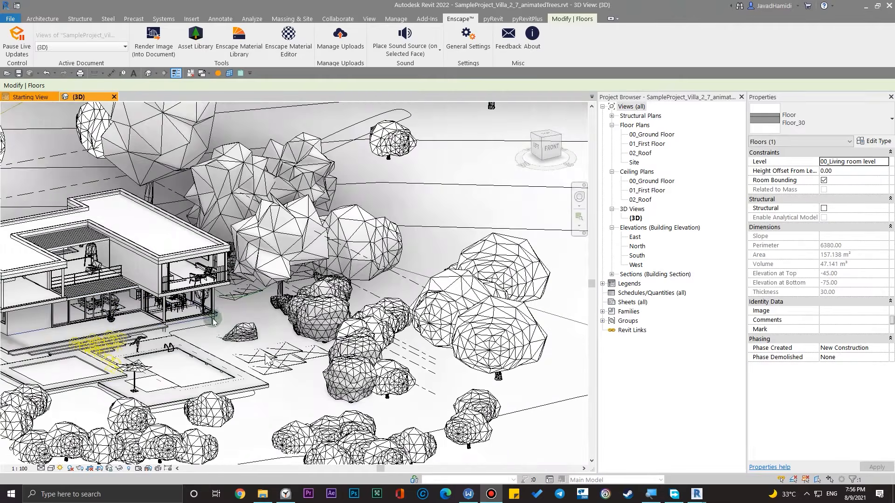
key(Escape)
scroll(281, 366, up, 6)
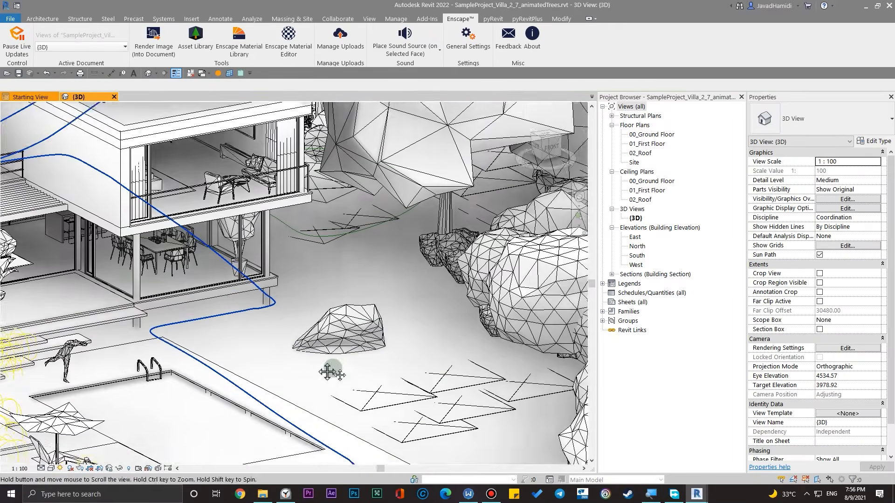
scroll(327, 359, up, 3)
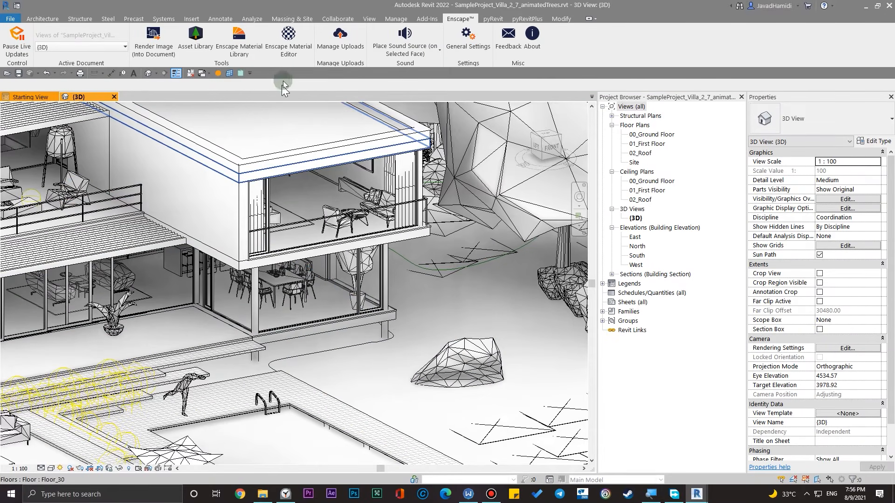
click(295, 54)
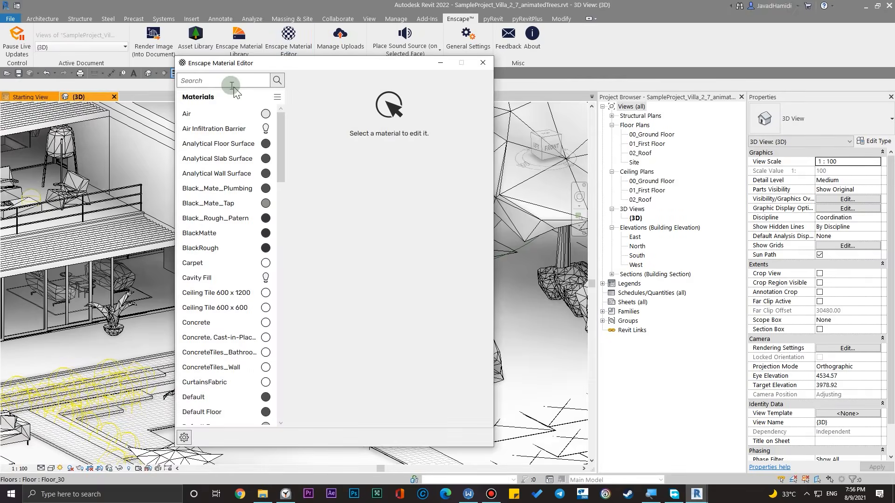
text(GRASS)
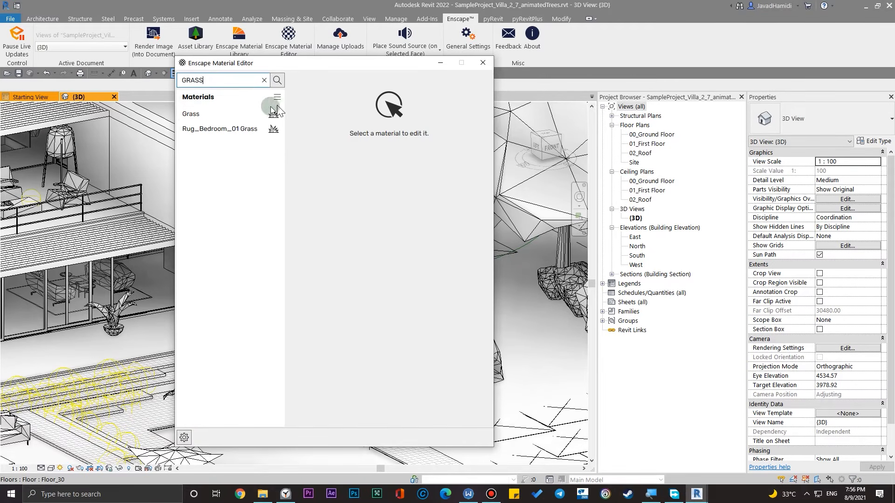
click(243, 115)
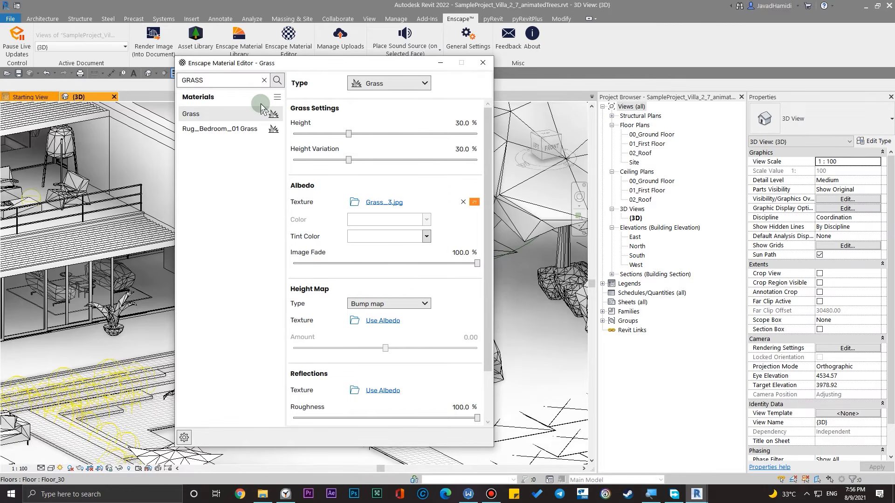
- Review the type options of the Grass material and keep its type as Grass
click(386, 83)
click(311, 93)
click(212, 113)
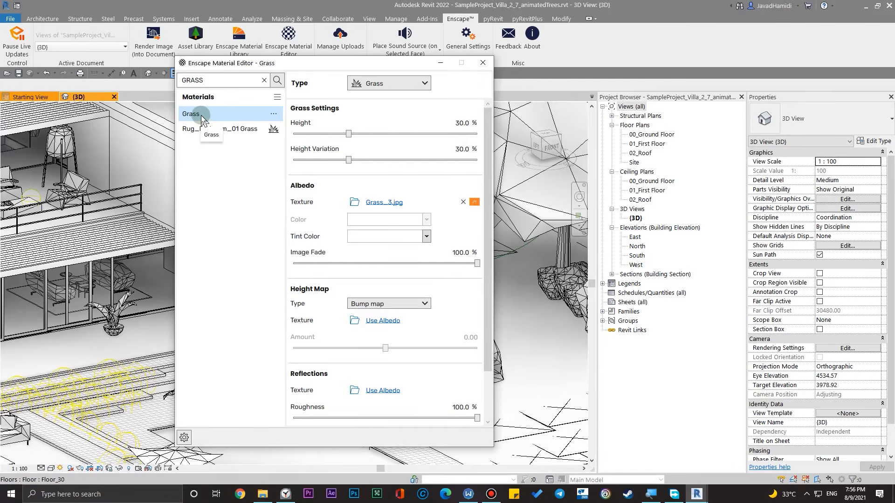
click(227, 119)
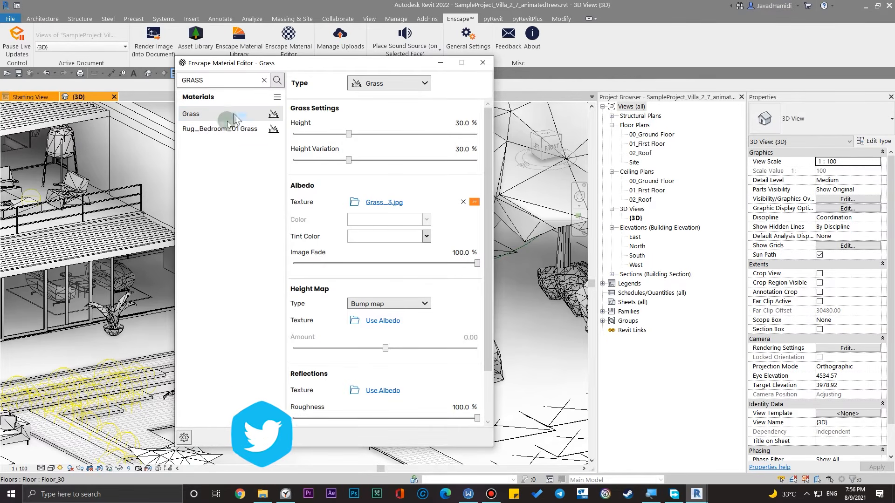
mouse_move(399, 92)
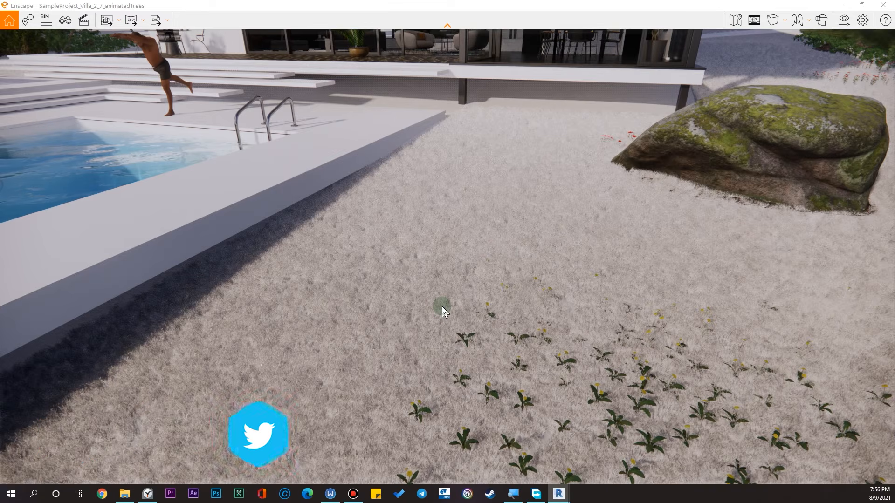
- Move around the lawn in the Enscape render window and examine the grass blades up close and from a distance
mouse_move(530, 354)
mouse_down()
mouse_move(529, 429)
mouse_move(527, 359)
mouse_up()
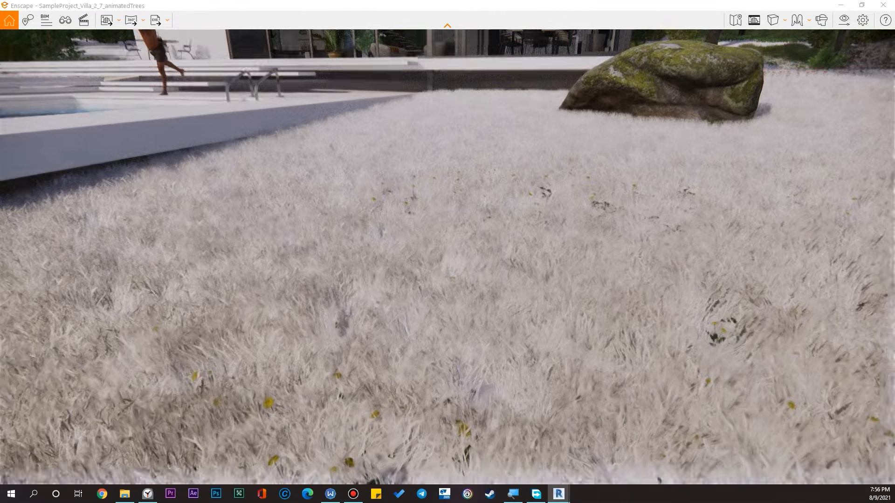
drag(408, 314, 260, 257)
key(w)
key(q)
key(e)
key(q)
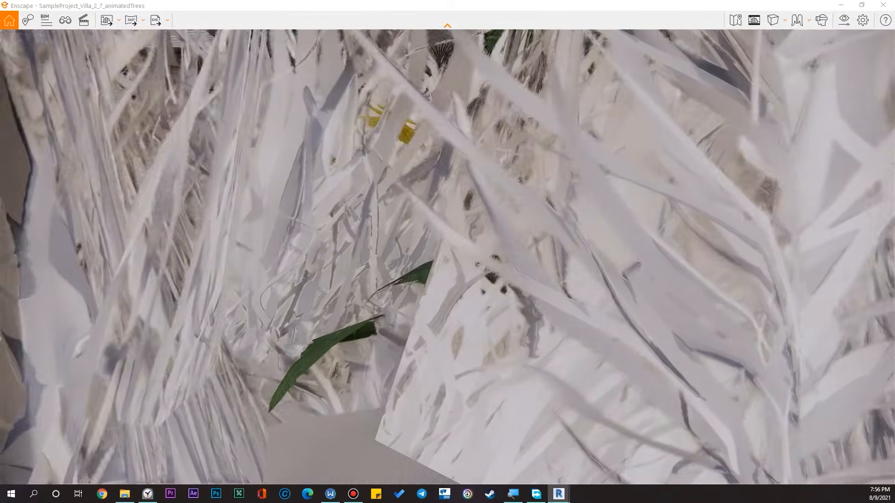
key(e)
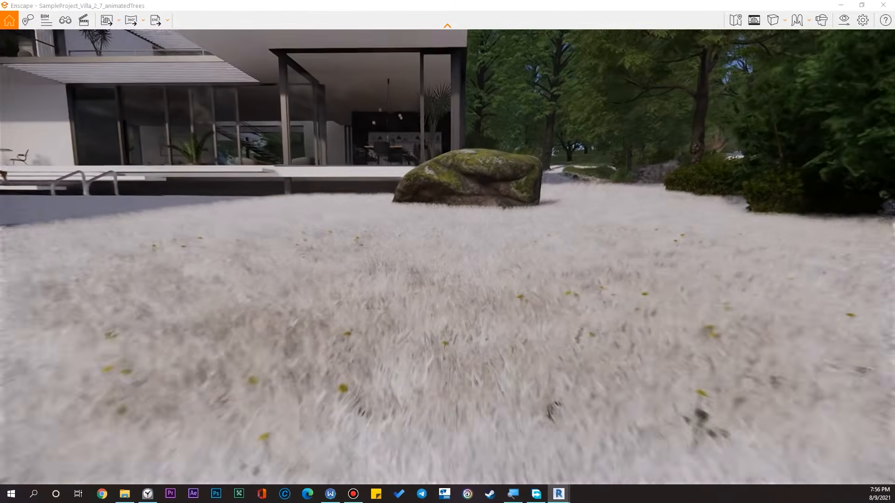
key(a)
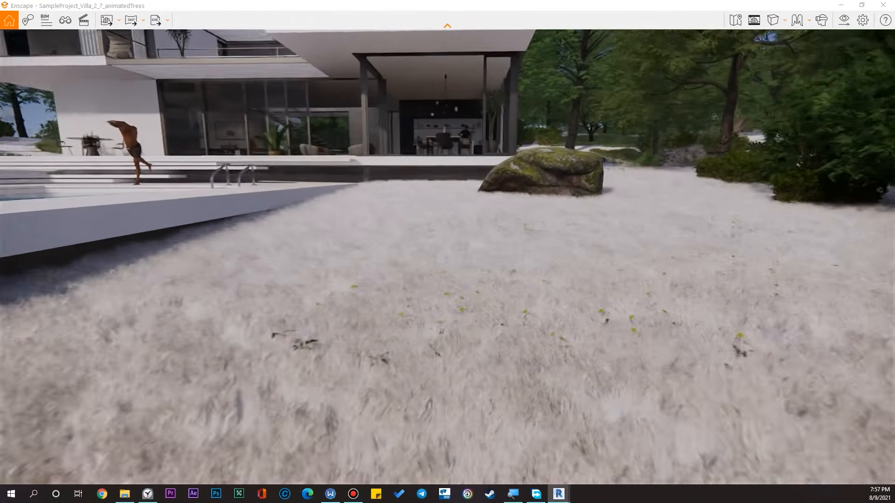
key(e)
drag(646, 279, 651, 300)
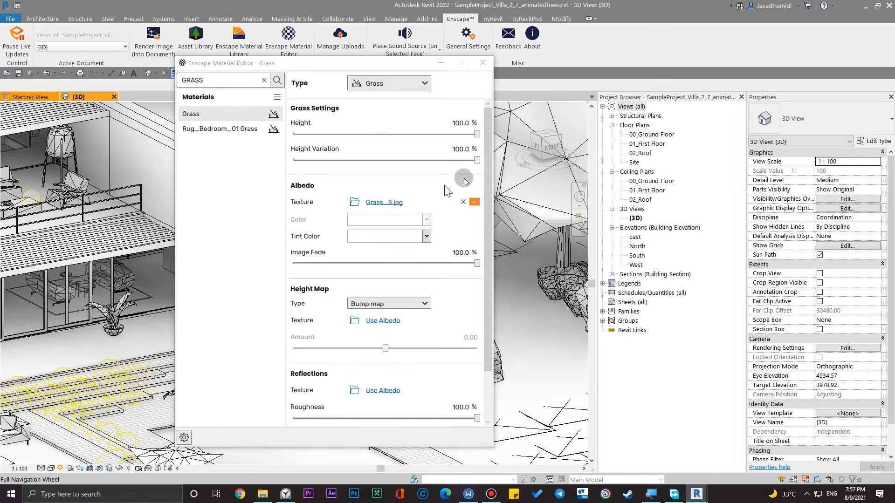
- Replace the Grass material's albedo texture with a plain light green color and inspect the lawn in the Enscape render window
click(463, 202)
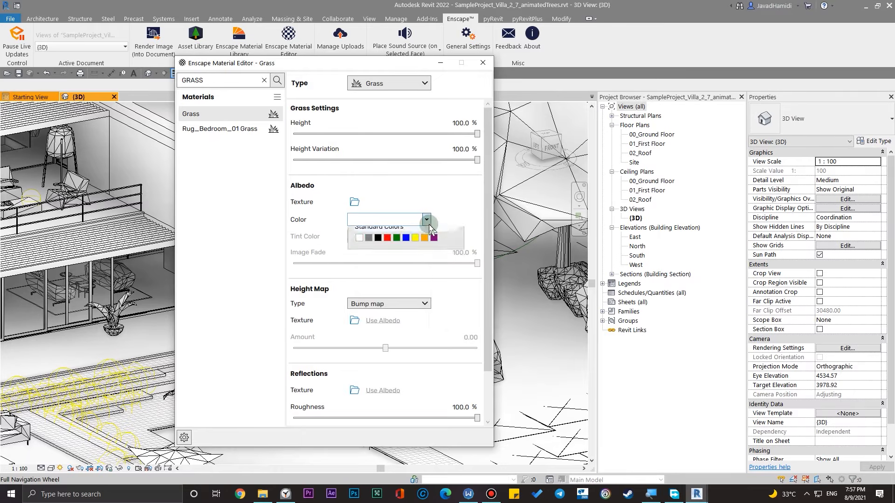
click(427, 220)
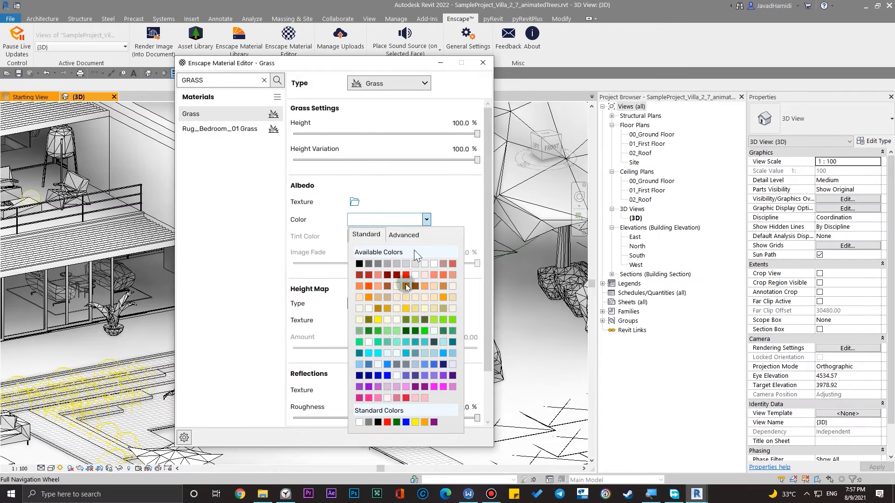
click(388, 332)
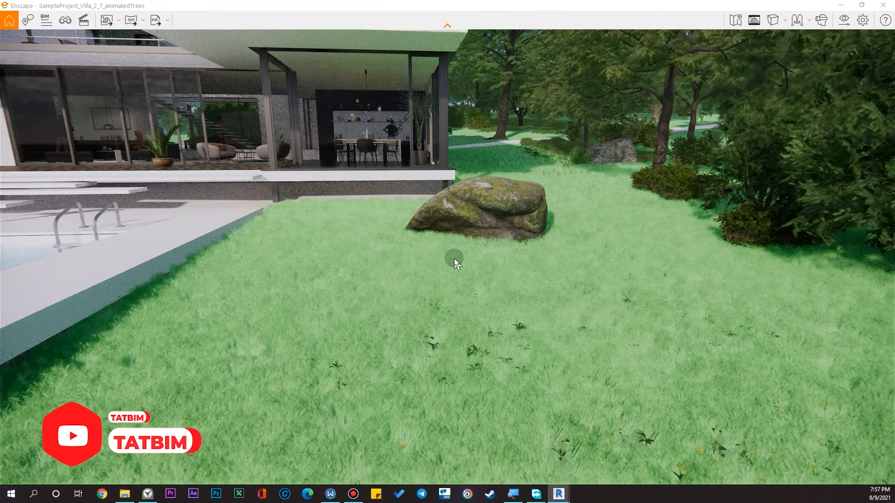
drag(334, 312, 330, 317)
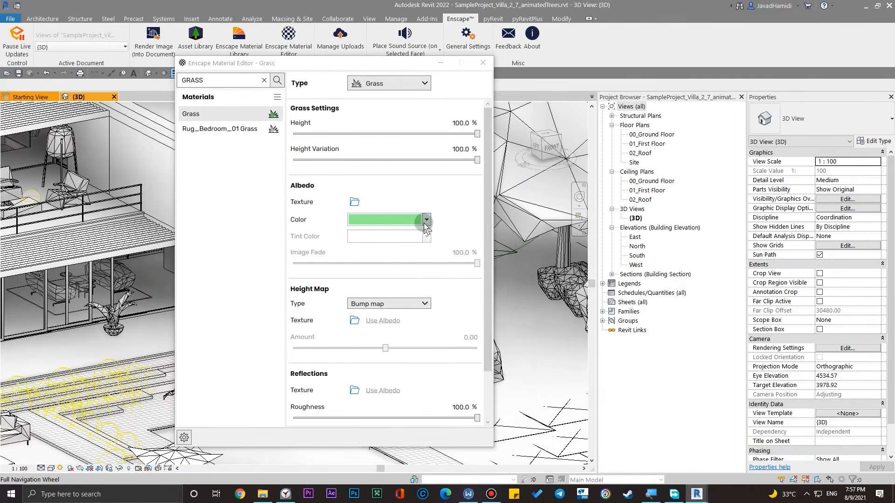
- Set the Grass albedo color to dark green and refine it to a darker custom green with the advanced color options
click(426, 221)
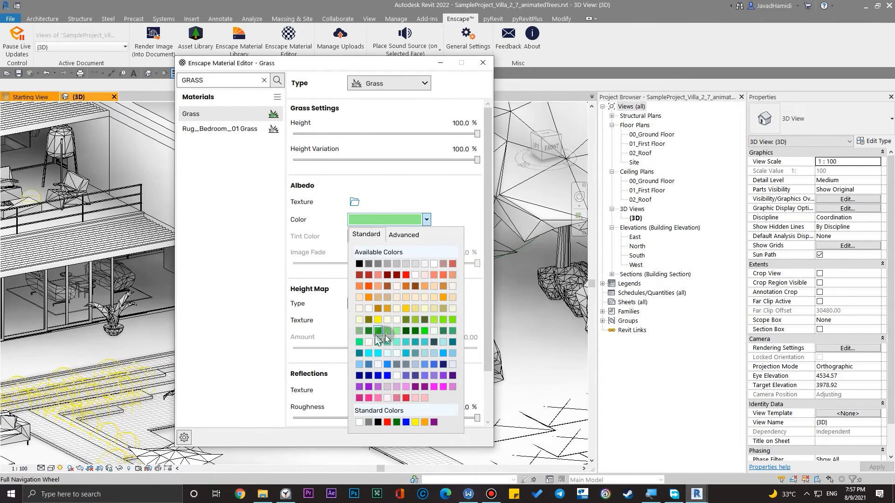
click(413, 332)
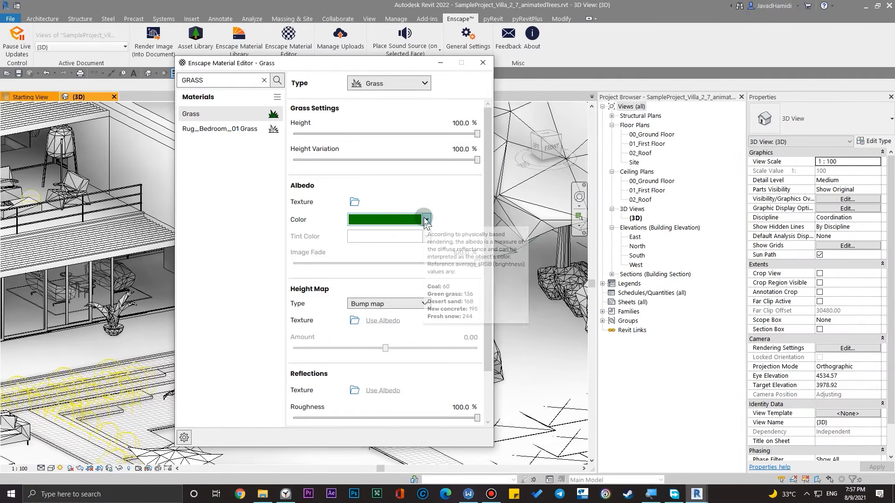
click(426, 220)
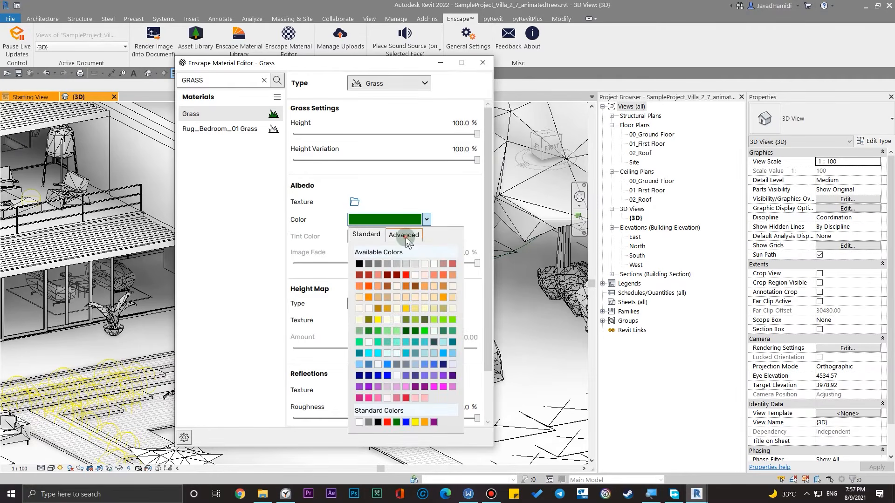
click(405, 236)
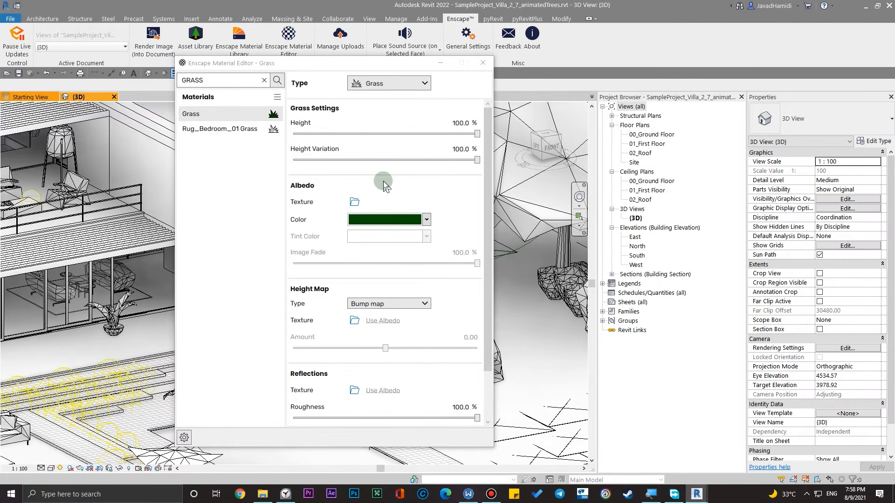
- Load TexturesCom_Grass0184_1_seamless_S.jpg from the Grass folder as the Grass material's albedo texture
click(355, 201)
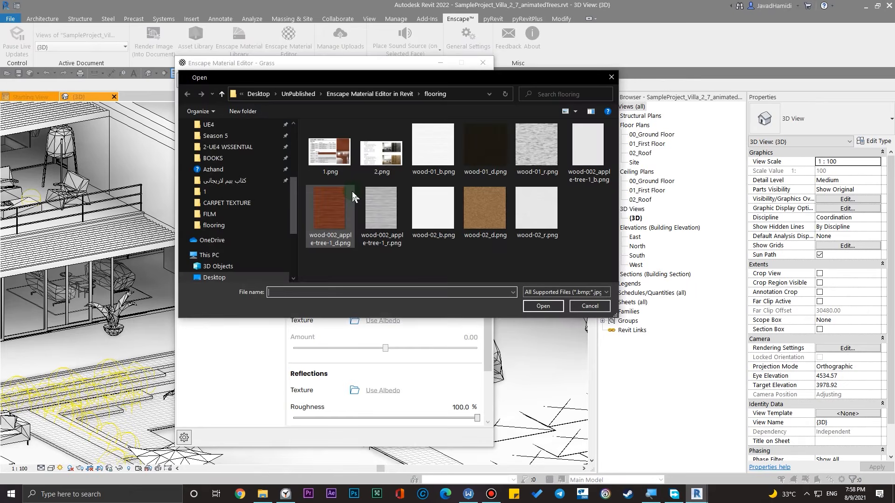
click(378, 94)
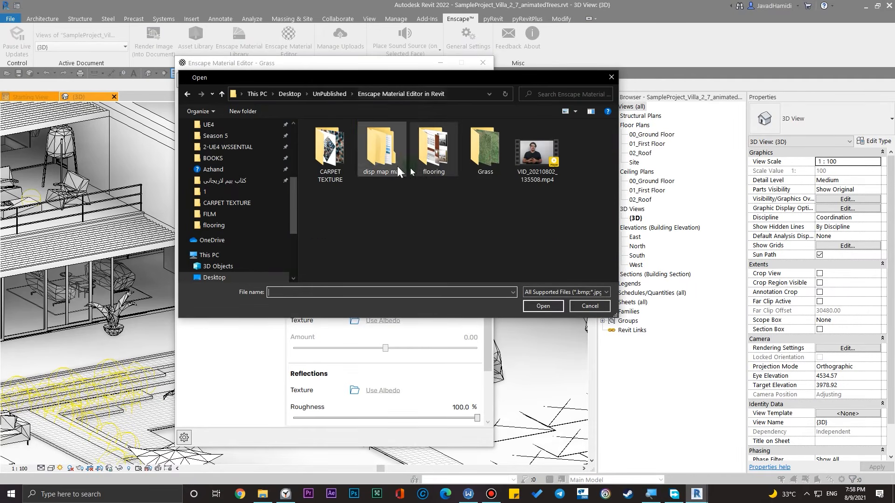
double_click(489, 159)
click(336, 174)
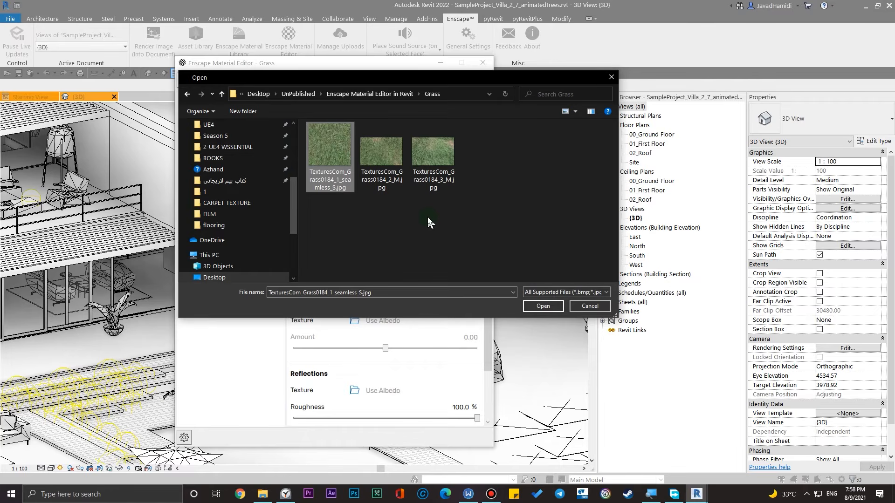
click(542, 307)
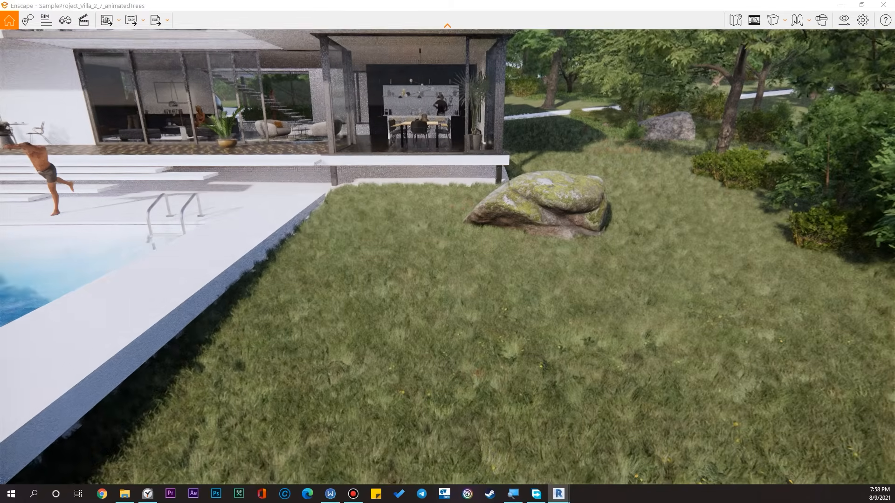
- Examine the textured lawn around the pool and villa from different distances and heights in the Enscape render window
drag(240, 350, 354, 339)
drag(564, 333, 806, 286)
key(w)
key(w)
key(w)
key(s)
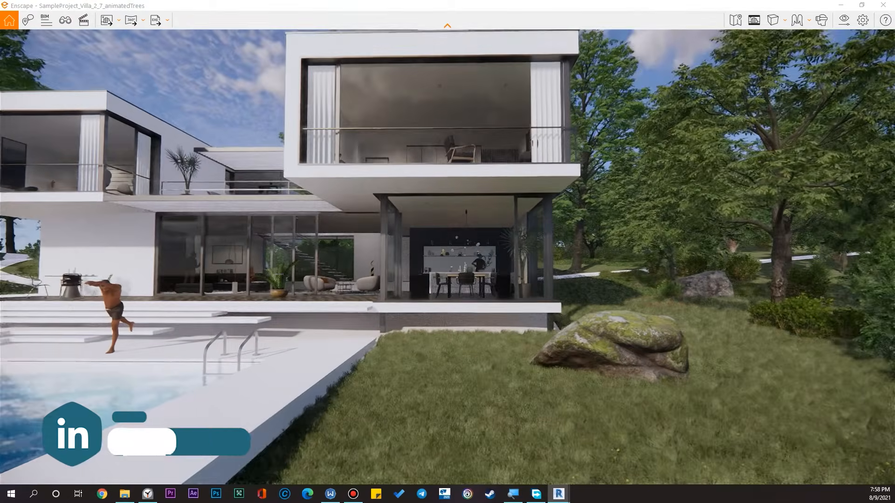
key(q)
key(e)
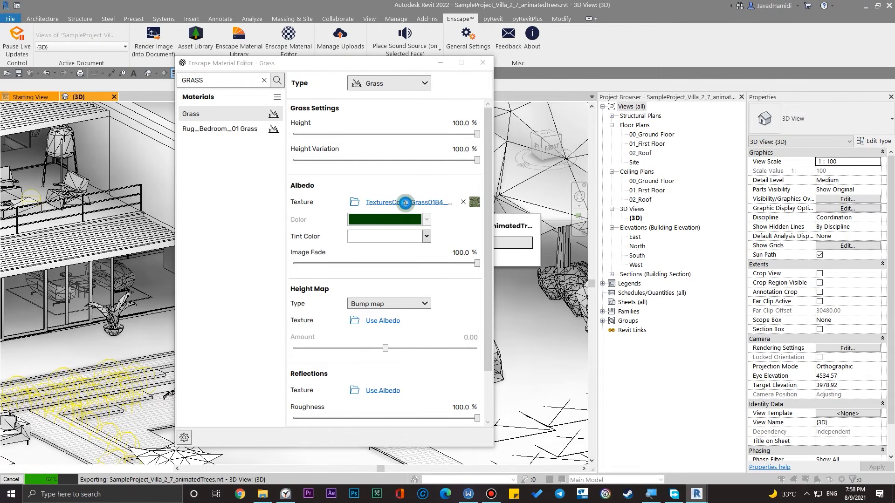
- Check the current albedo texture's settings, replace it with TexturesCom_Grass0184_3_M.jpg and inspect the lawn in the Enscape render window
click(405, 202)
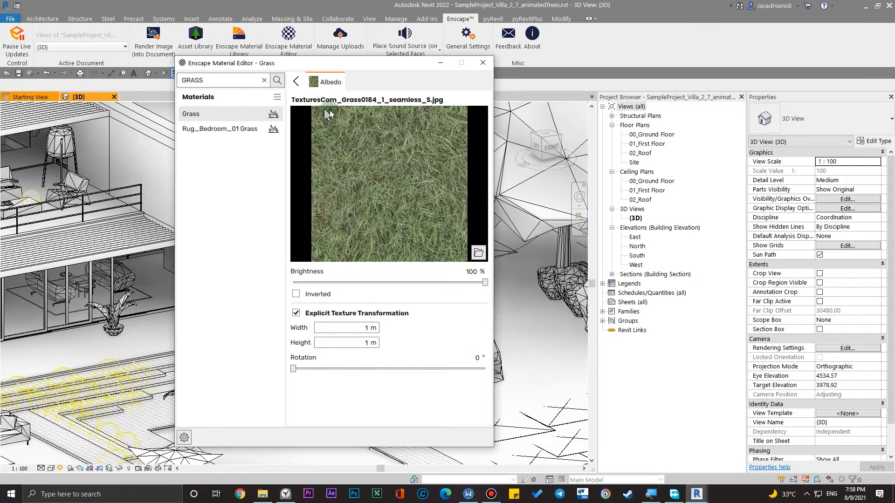
click(297, 82)
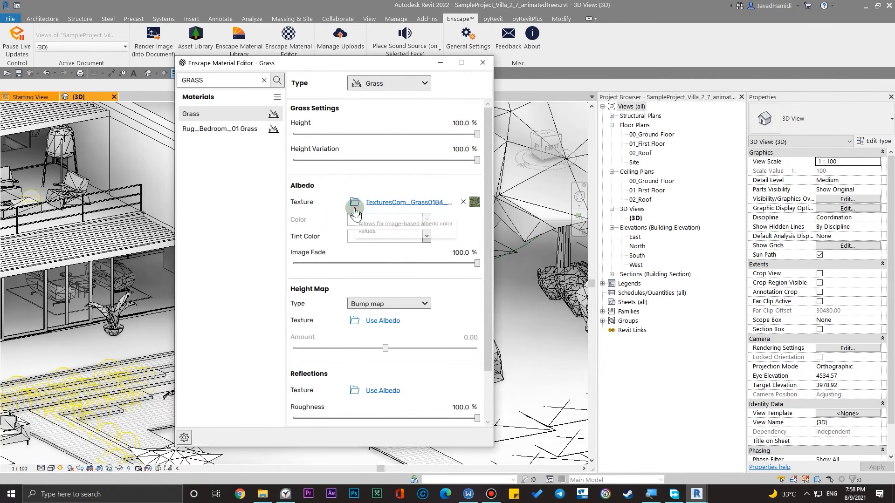
click(355, 203)
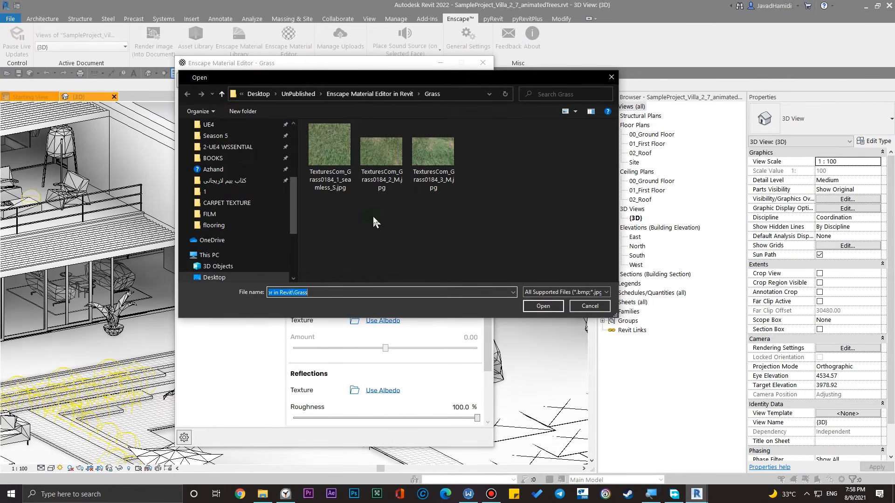
click(431, 152)
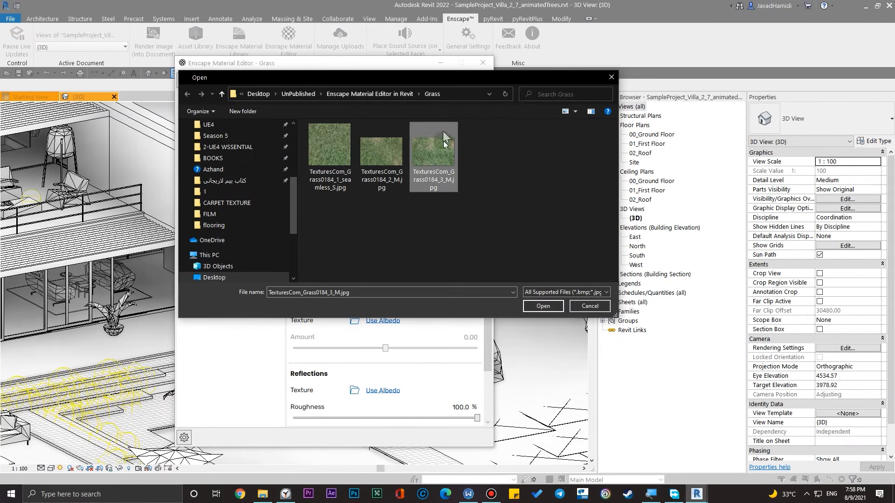
click(542, 306)
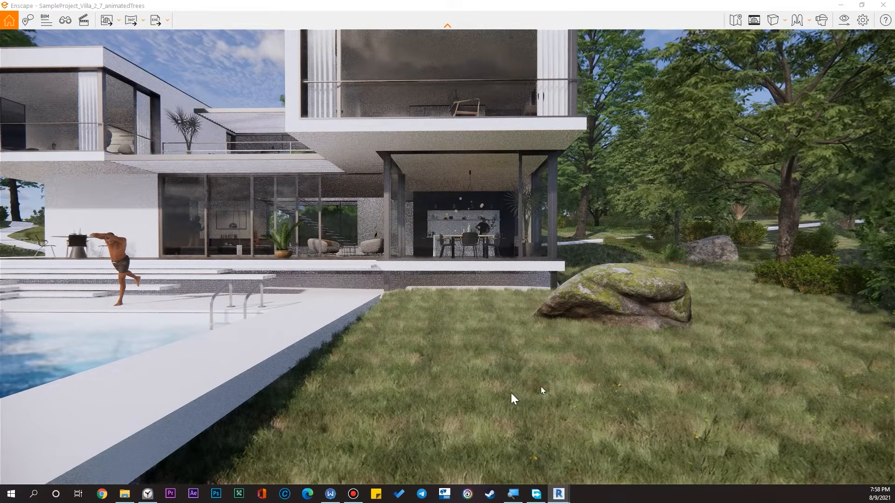
scroll(511, 392, down, 5)
scroll(96, 396, up, 5)
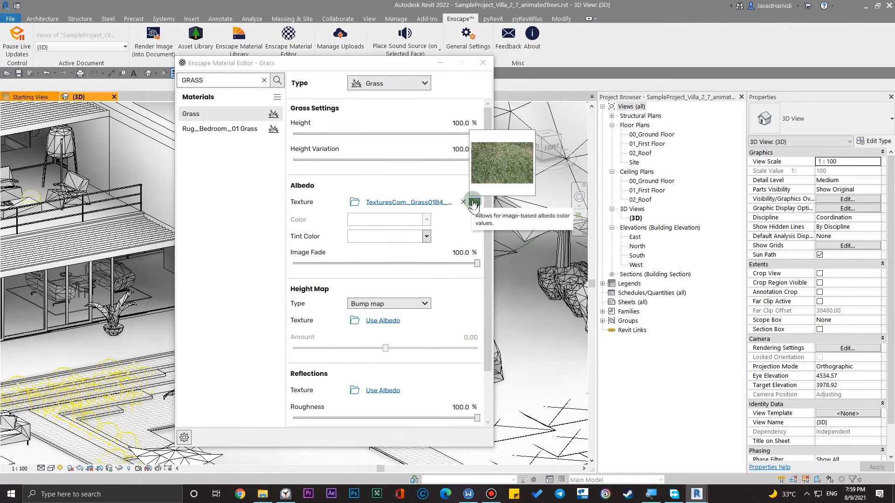
- Open the settings of the Grass material's albedo texture, TexturesCom_Grass0184_3_M.jpg
click(473, 204)
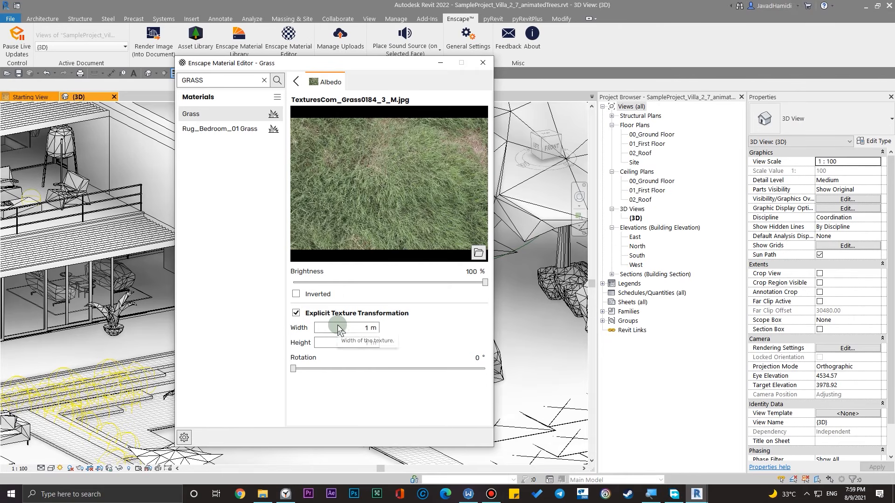